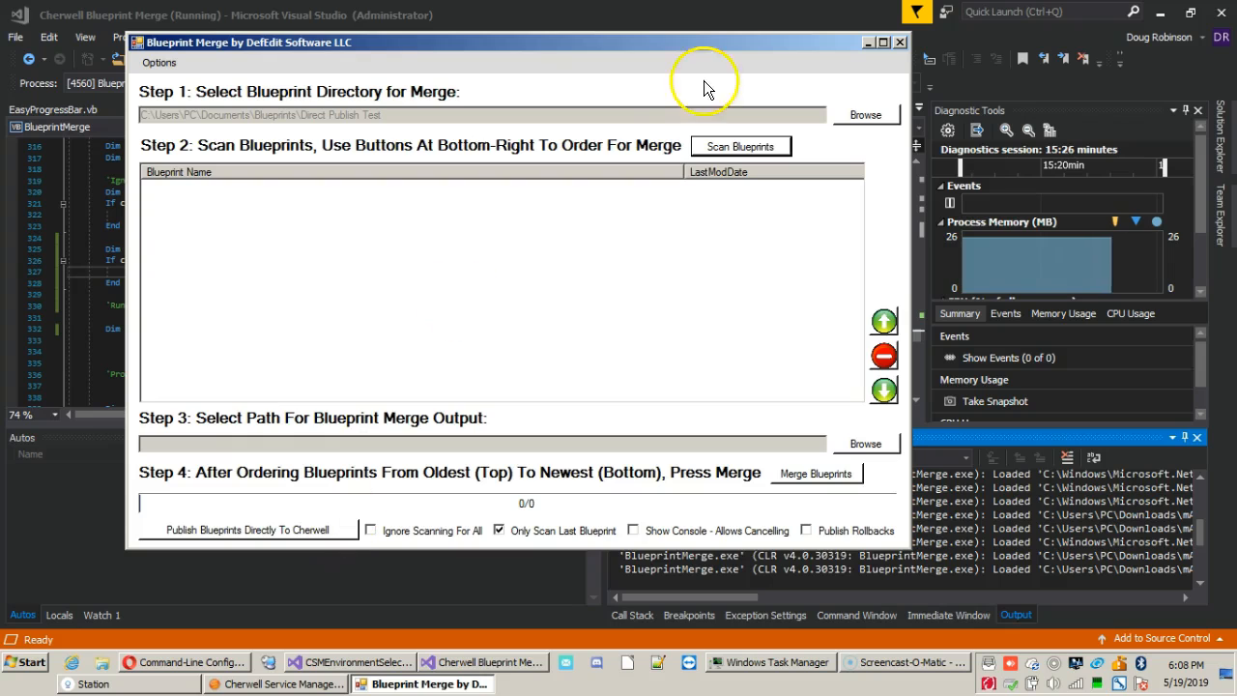
- Browse for and select the Direct Publish Test folder under Documents\Blueprints as the blueprint directory for merge
left_click(865, 114)
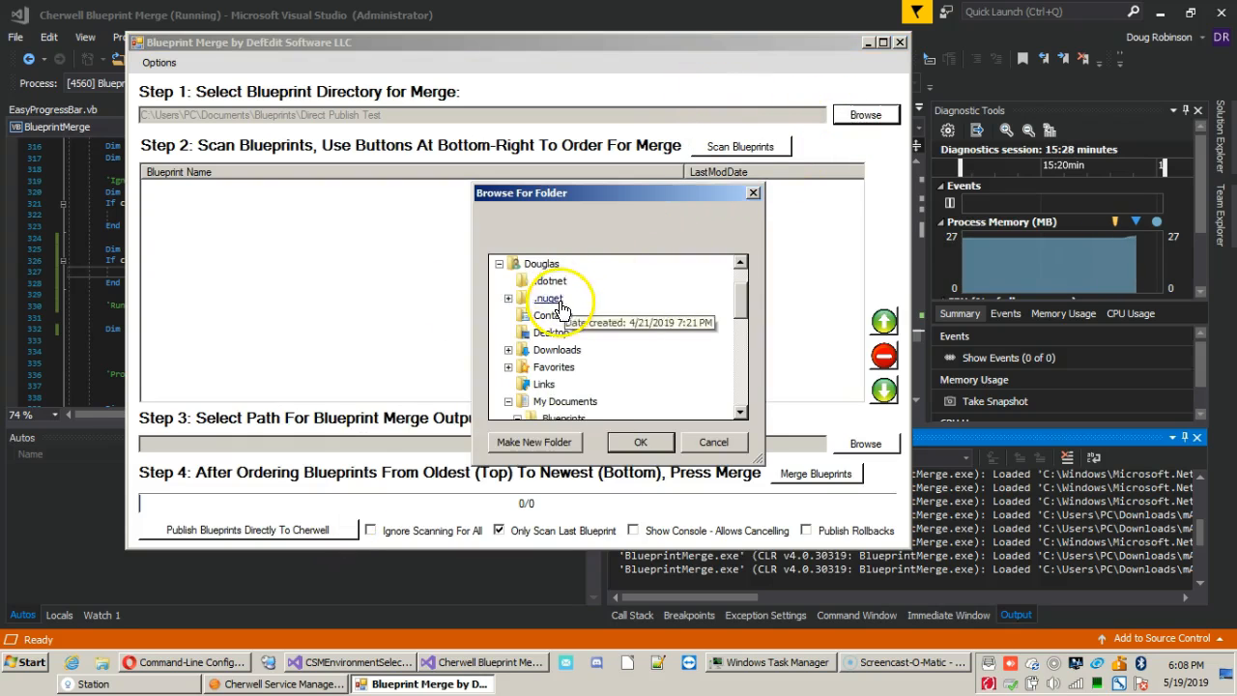
left_click(534, 334)
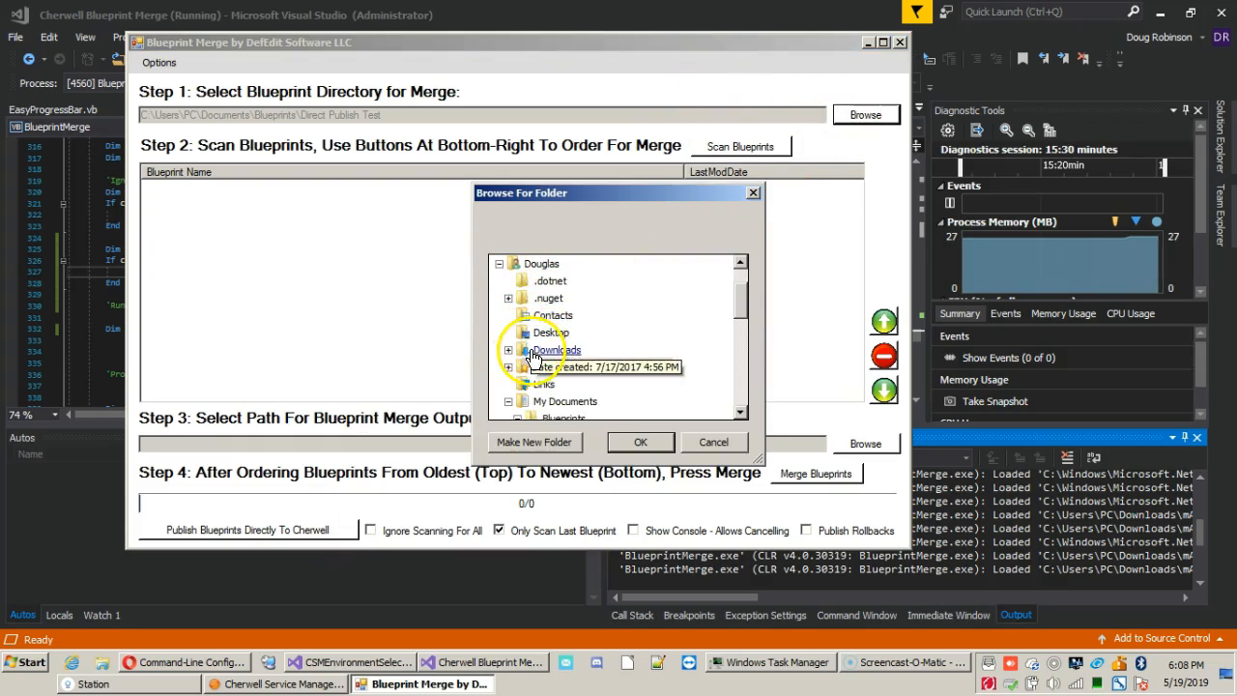
left_click(507, 385)
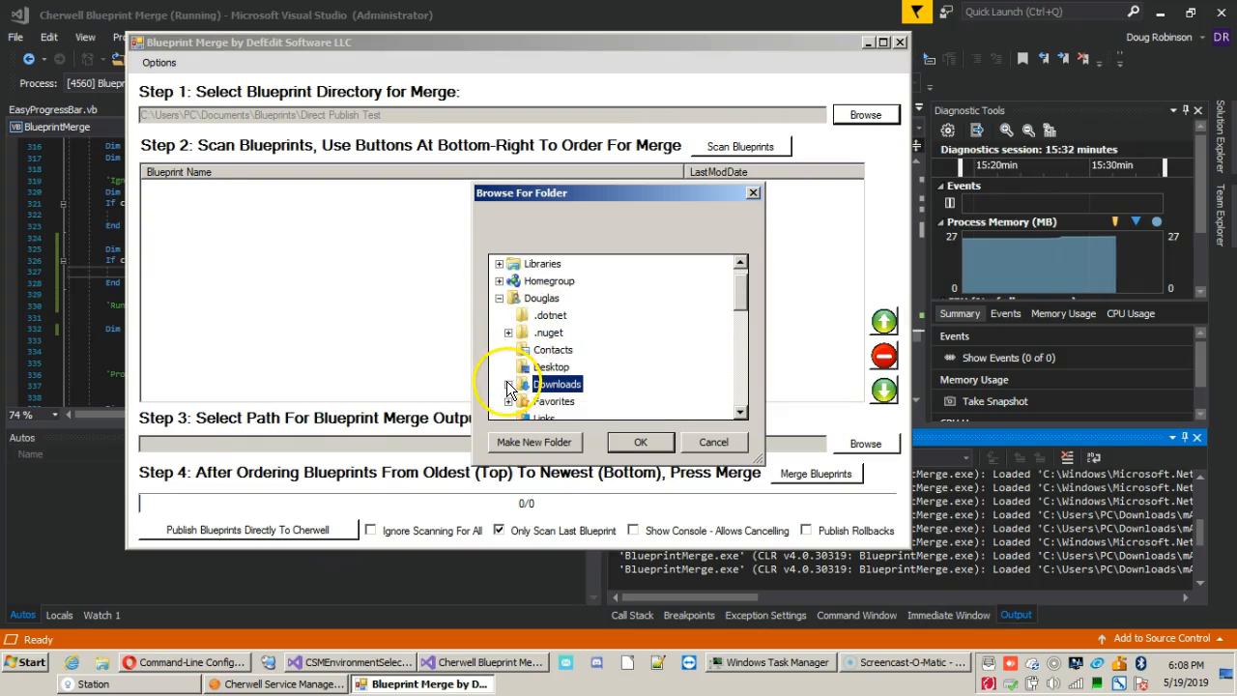
left_click(498, 298)
left_click(527, 283)
left_click(539, 299)
left_click(549, 317)
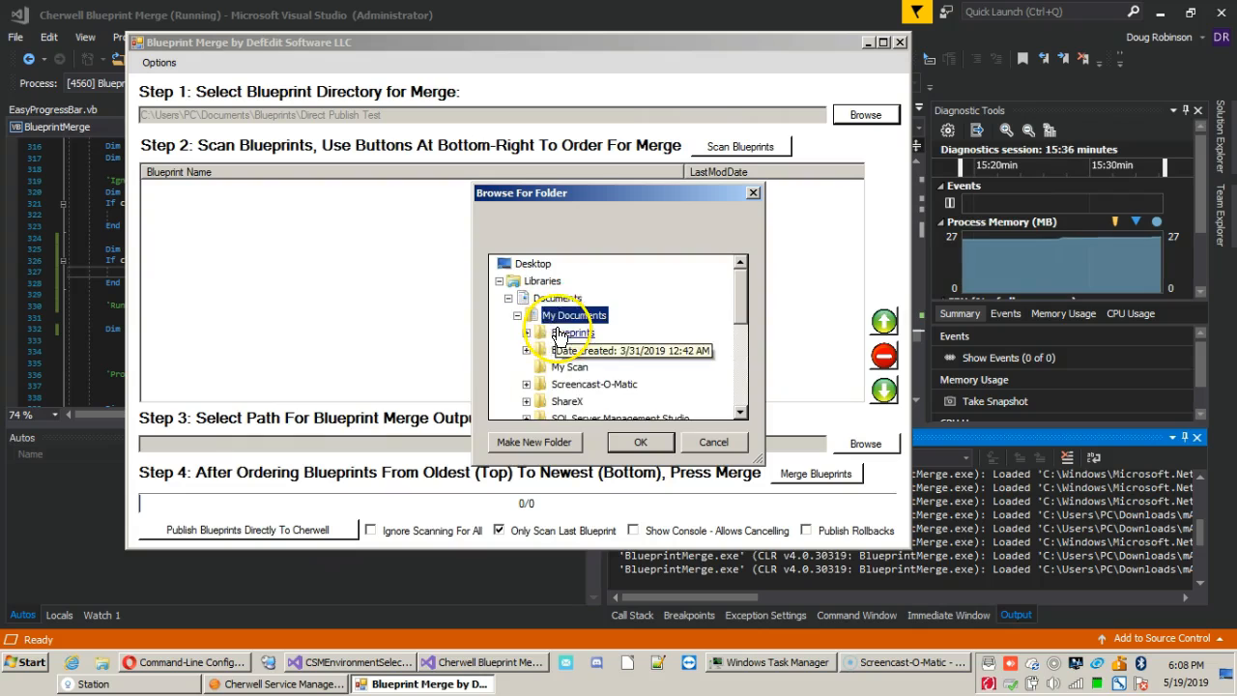
left_click(572, 333)
left_click(600, 350)
left_click(638, 443)
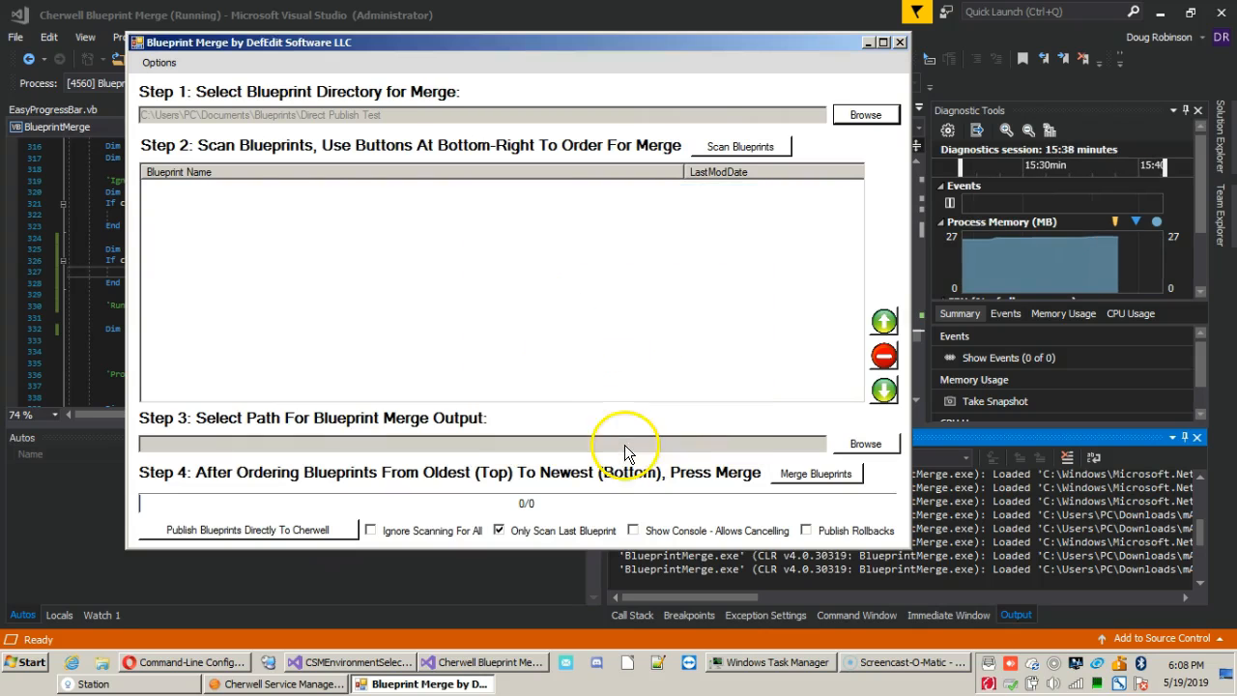
- Scan the selected directory to list its blueprints
left_click(720, 148)
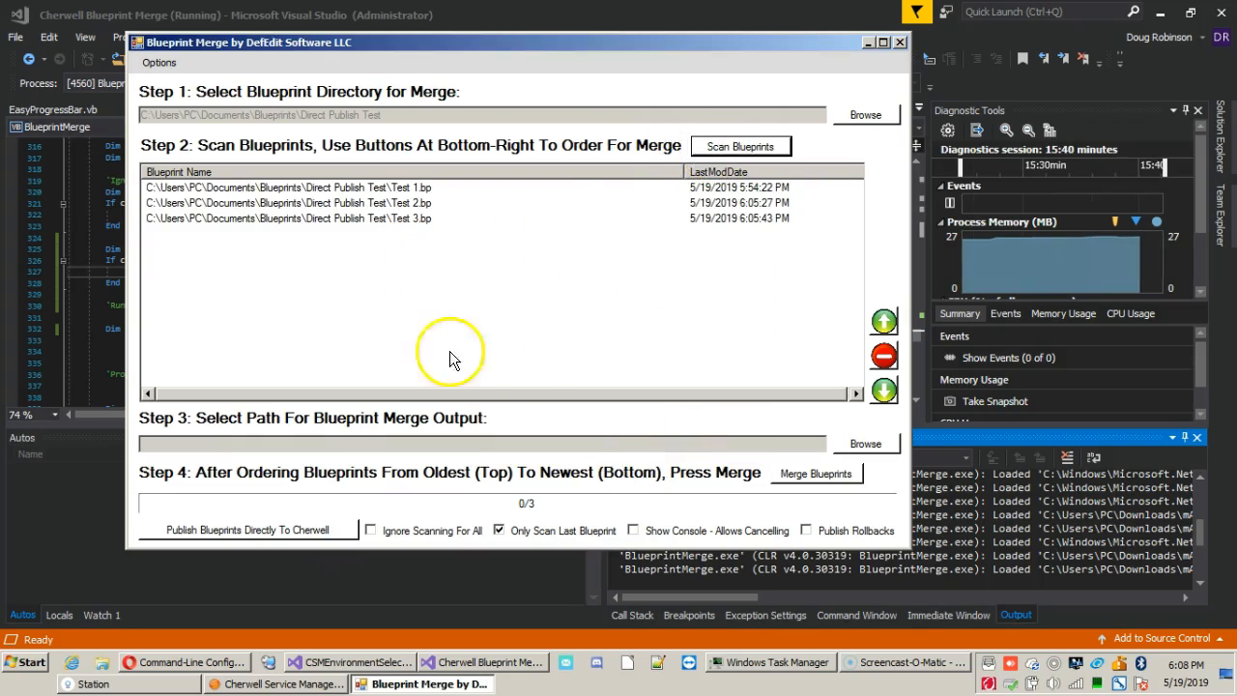
left_click(875, 446)
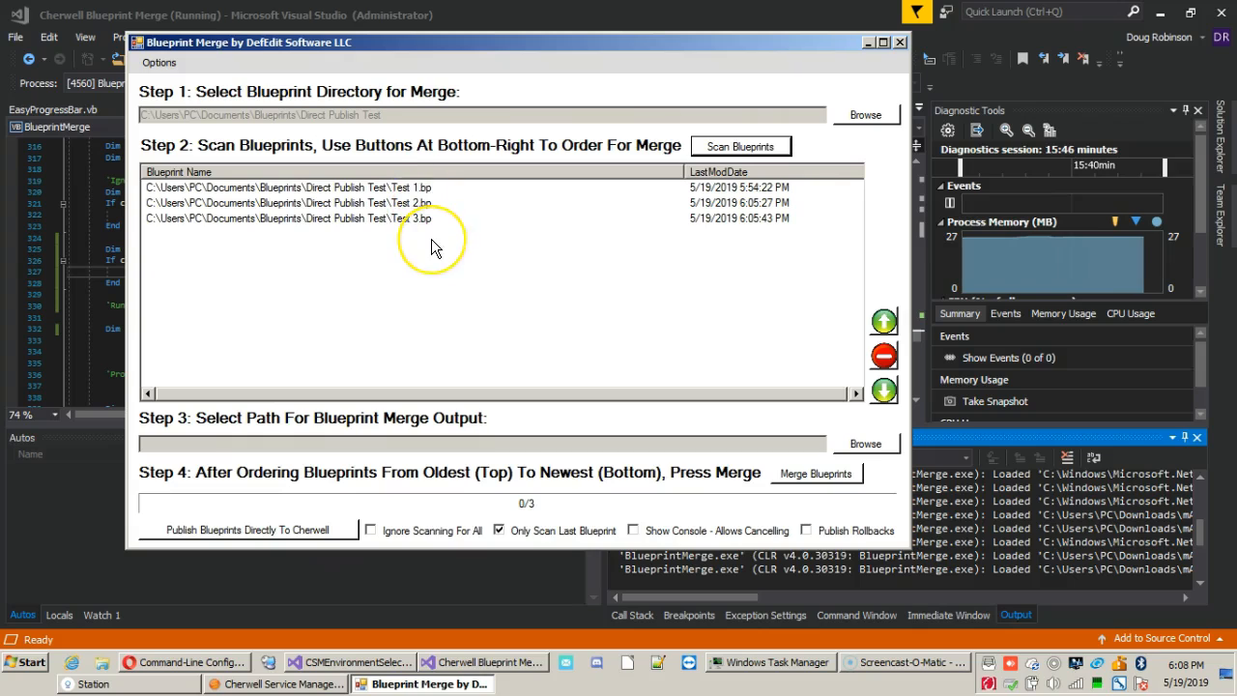
left_click(810, 475)
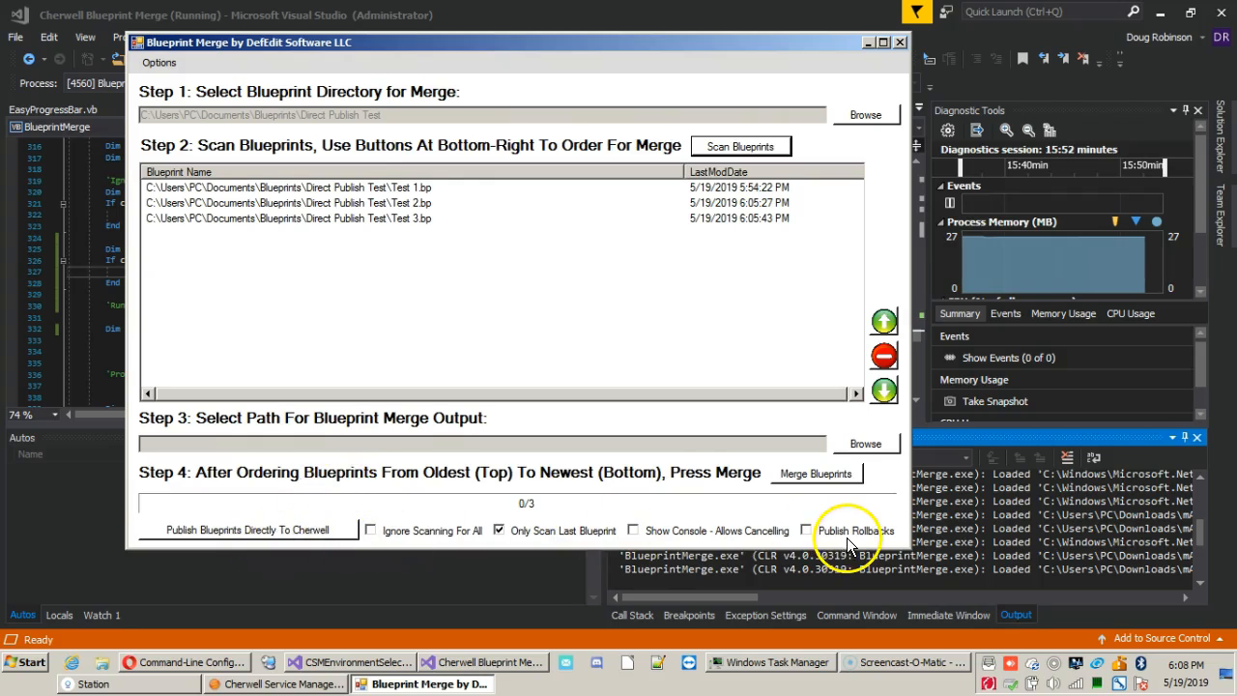
- Toggle the scanning options, ending with Only Scan Last Blueprint and Show Console - Allows Cancelling checked
left_click(454, 535)
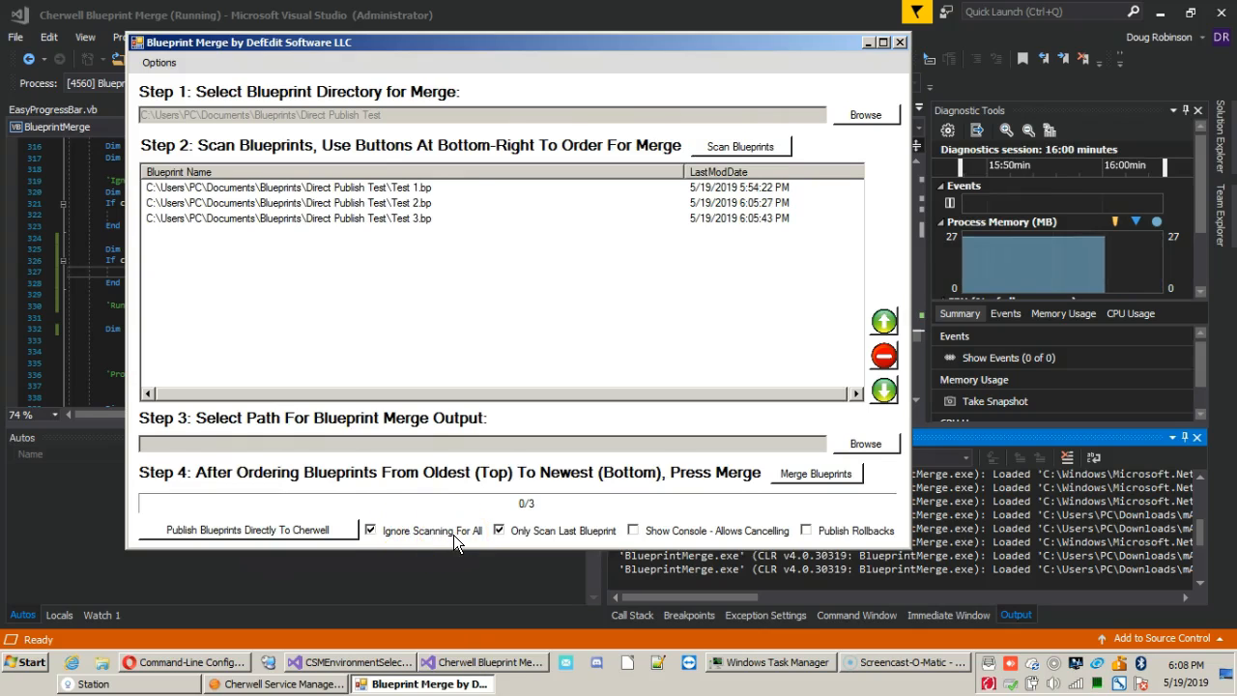
left_click(515, 531)
left_click(415, 533)
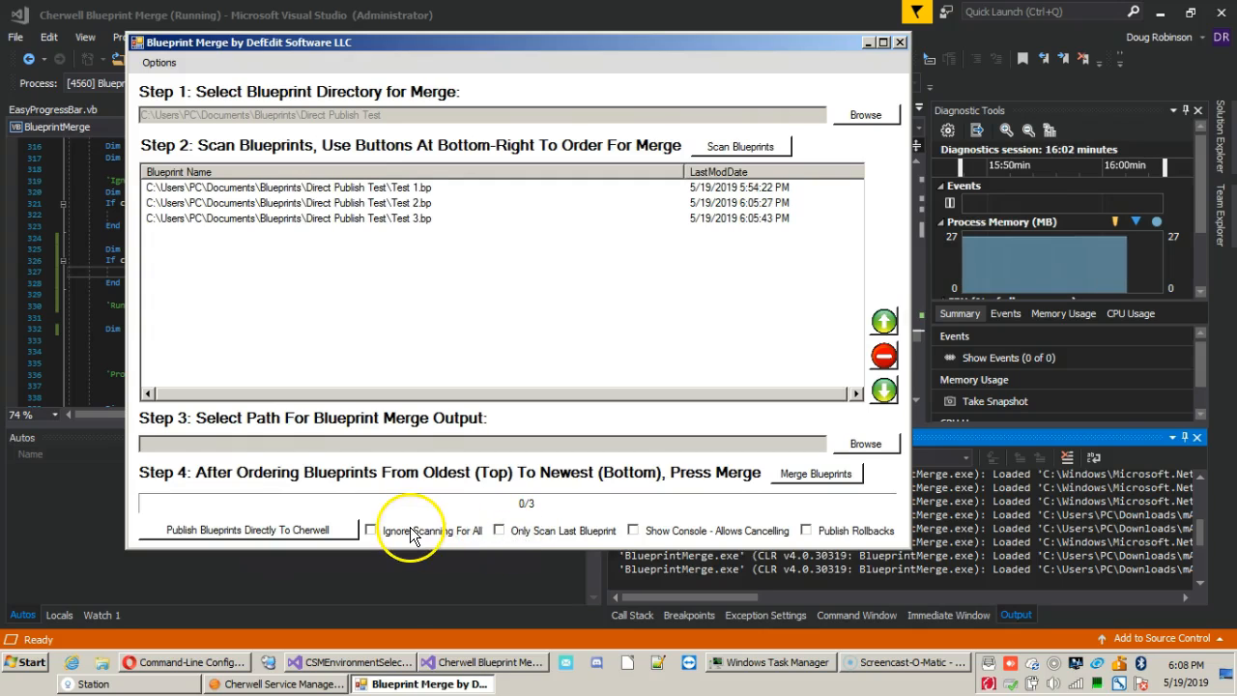
left_click(464, 533)
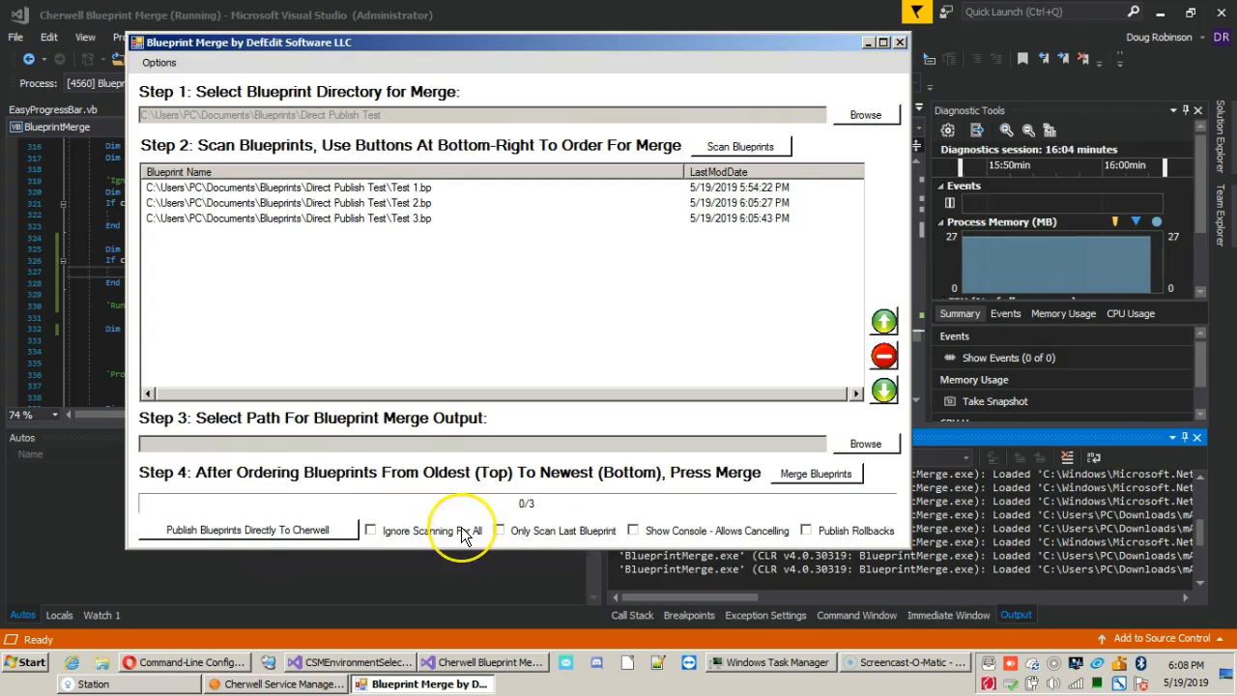
left_click(515, 532)
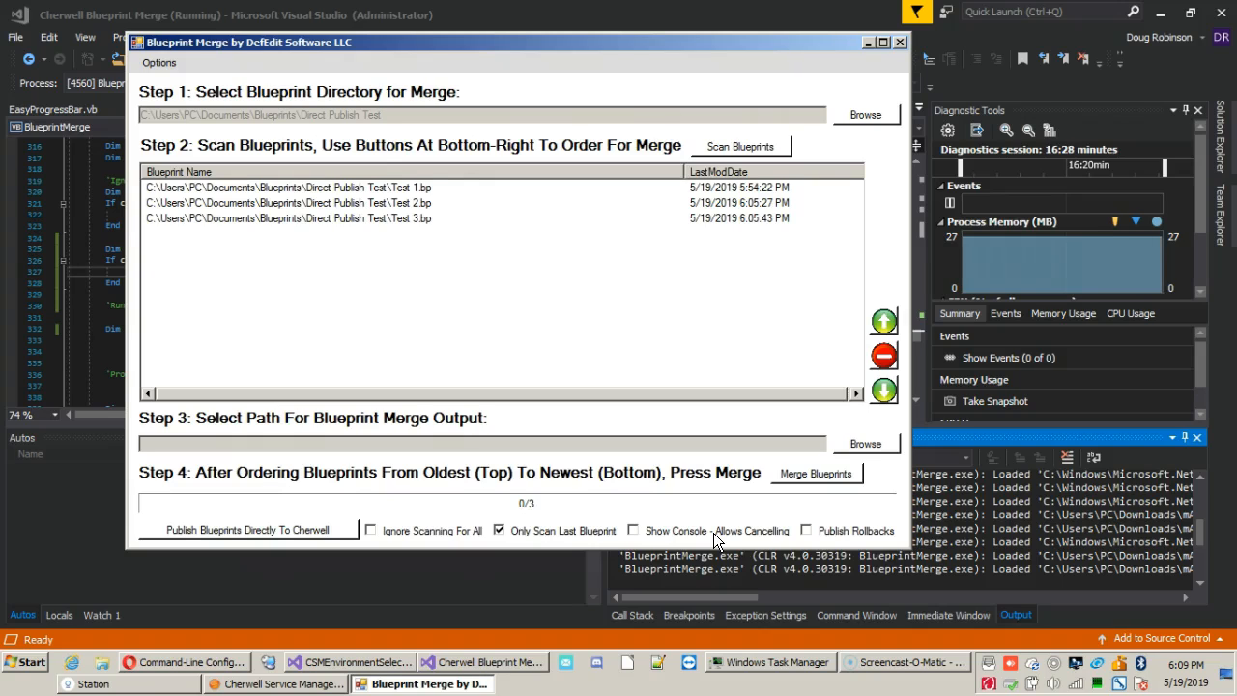
left_click(670, 531)
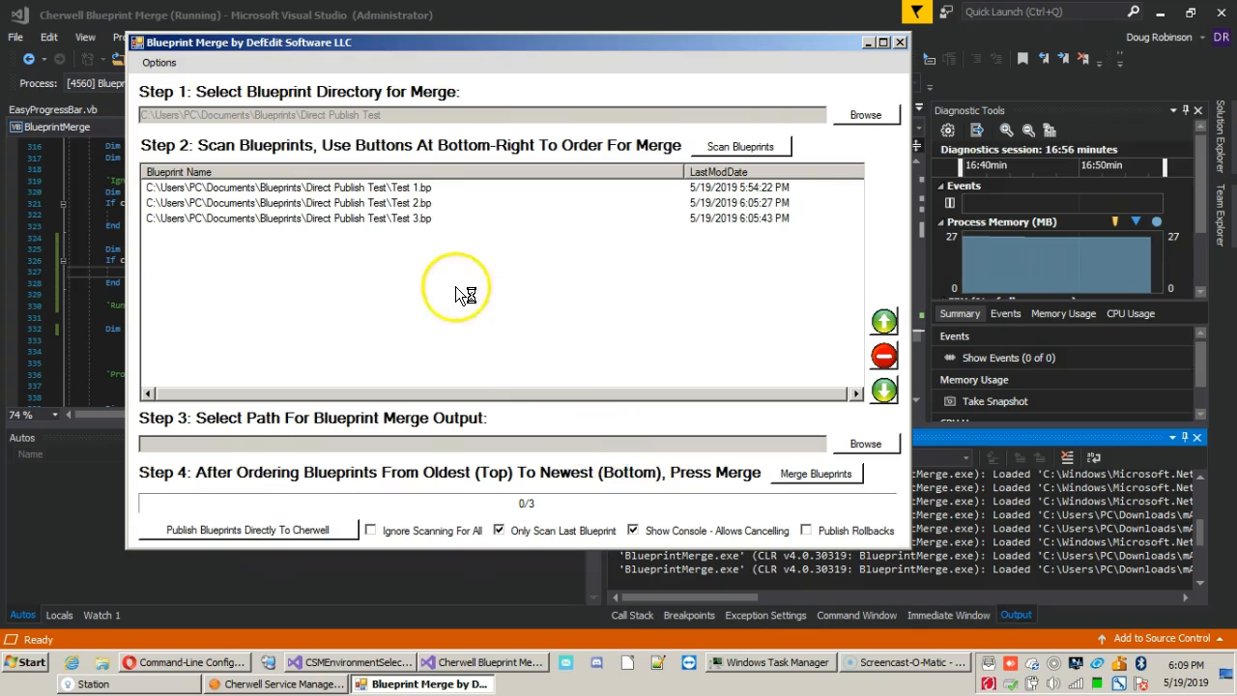
- Switch to Cherwell Service Manager Administrator and close the currently open blueprint
left_click(228, 685)
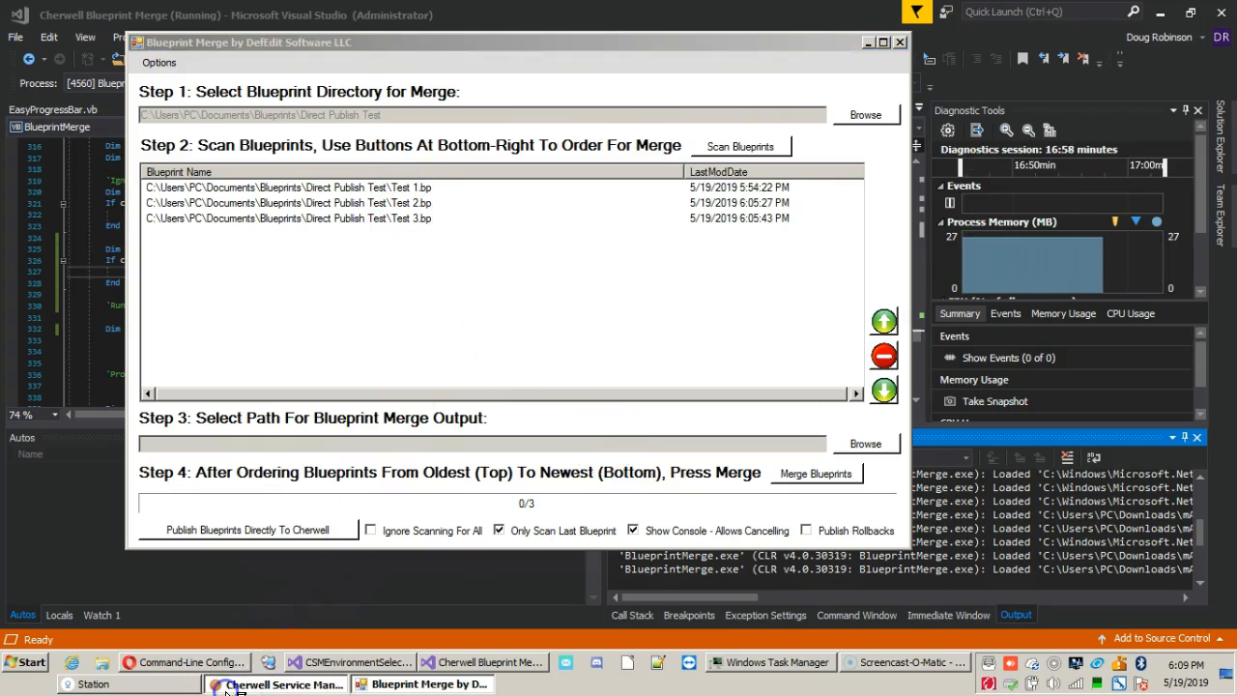
left_click(757, 306)
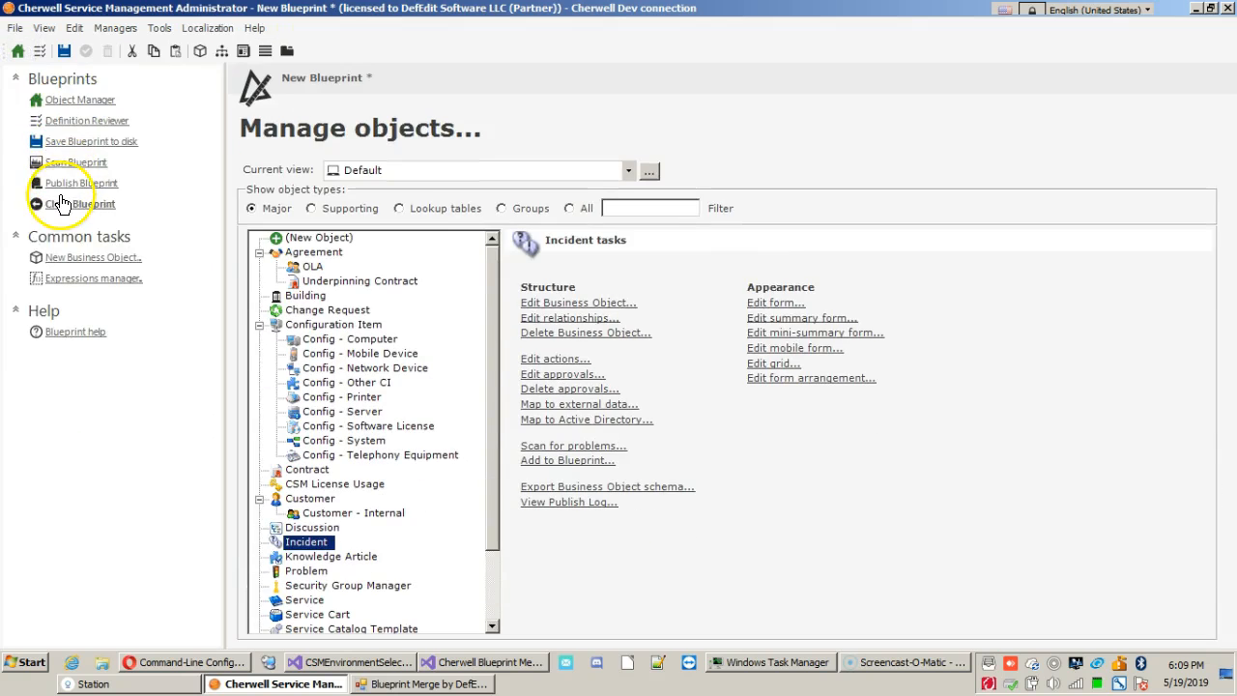
left_click(66, 204)
left_click(686, 333)
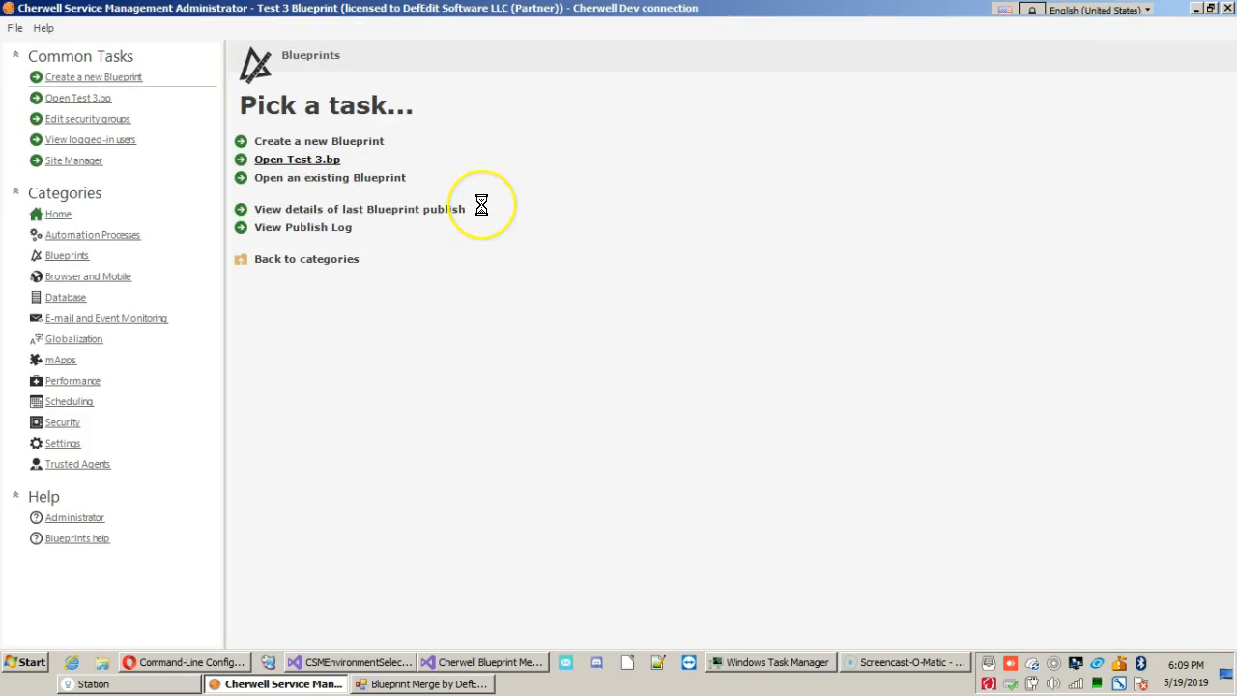
- Inspect the label on the Test 3 blueprint's Incident form
left_click(766, 304)
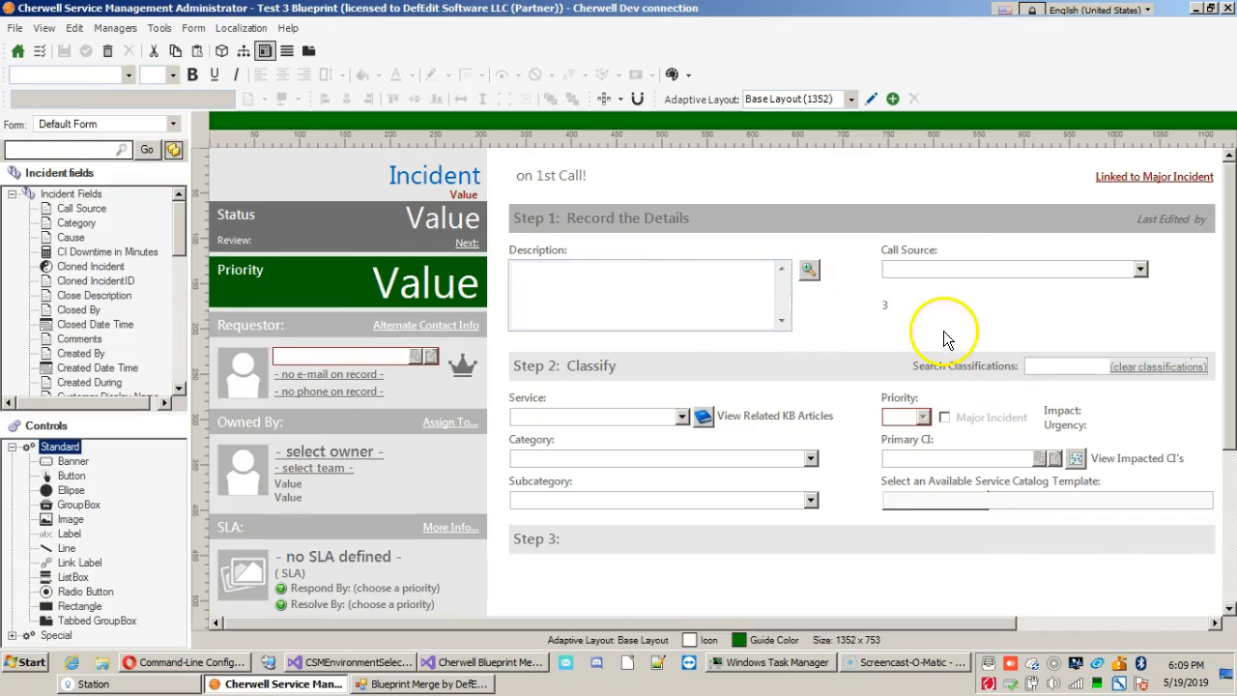
left_click(887, 306)
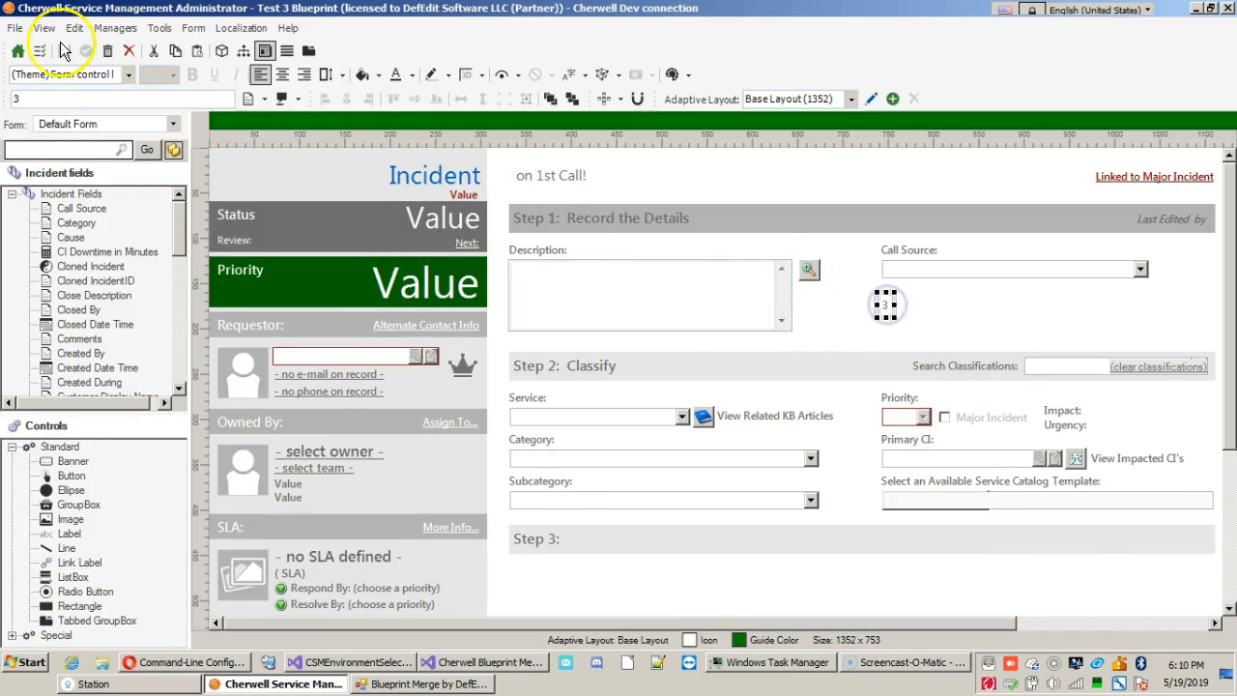
- Close the Test 3 blueprint and open the Test 1 blueprint from the Direct Publish Test folder
left_click(15, 54)
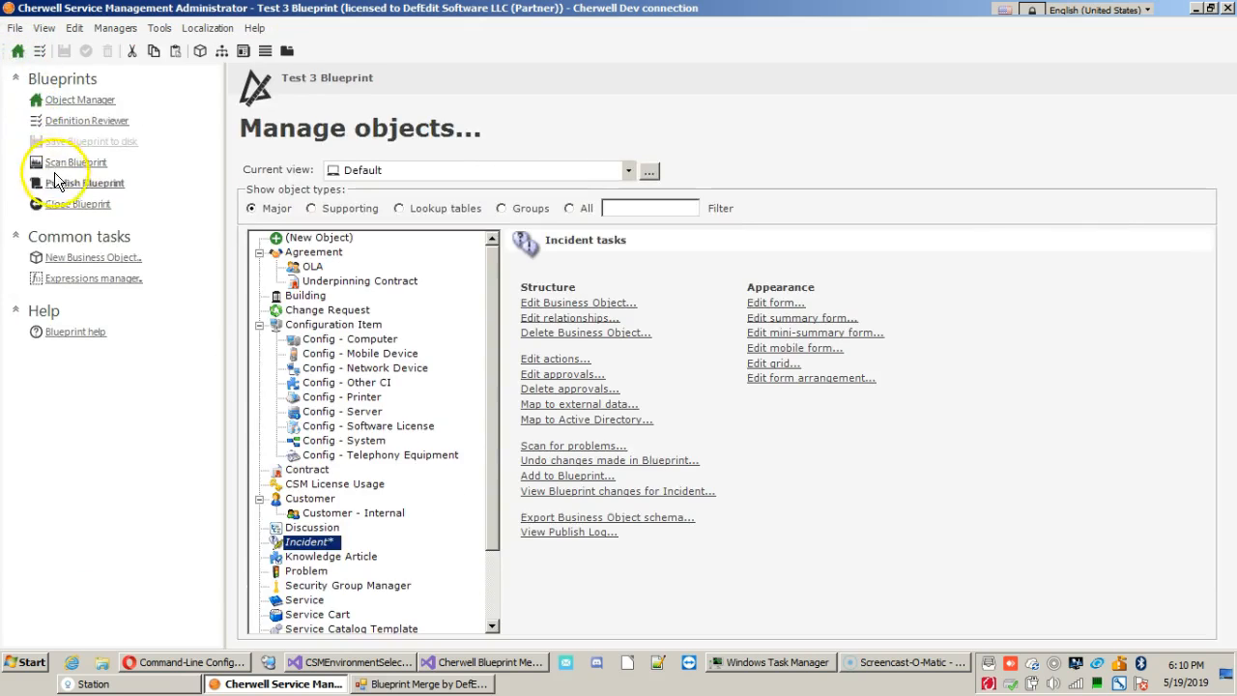
left_click(58, 209)
left_click(281, 176)
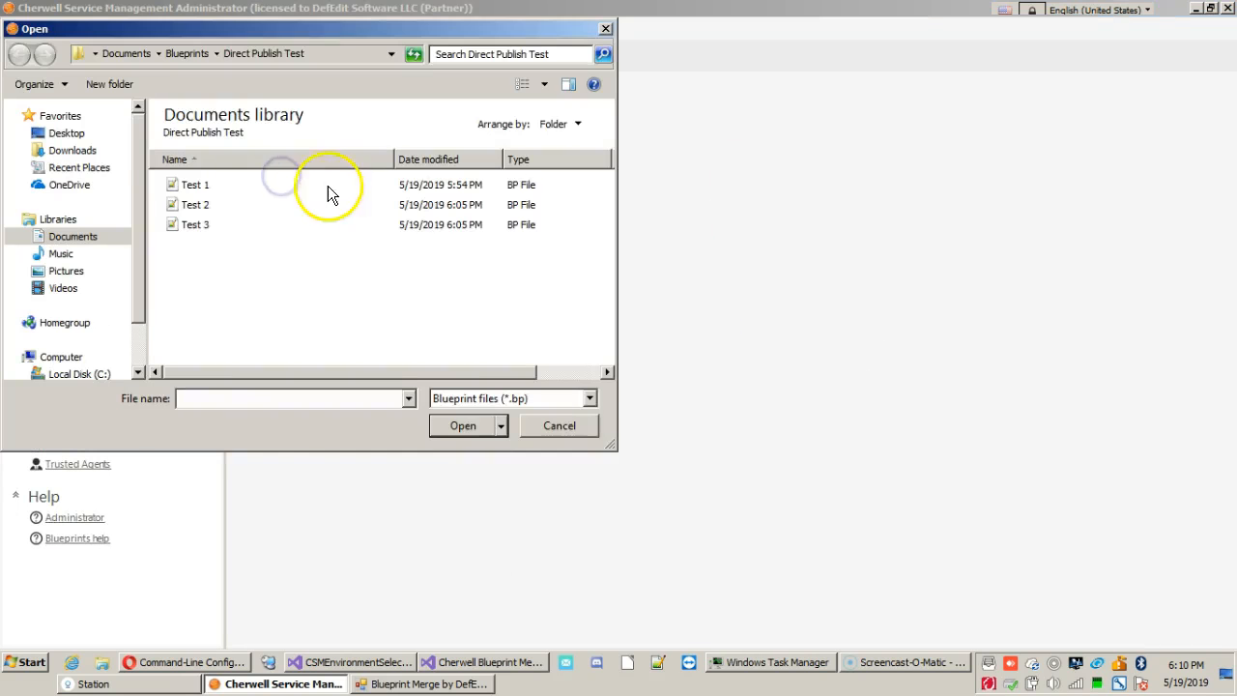
double_click(211, 187)
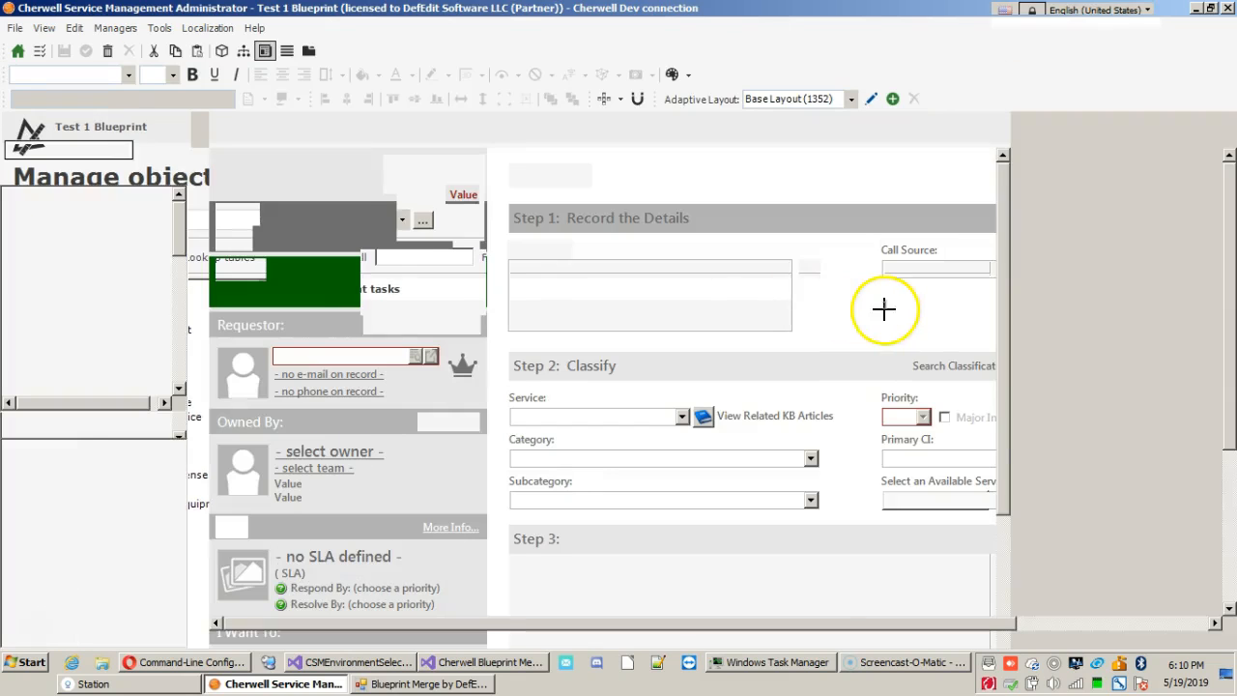
- Close the Test 1 blueprint and return to the Blueprint Merge window
left_click(18, 50)
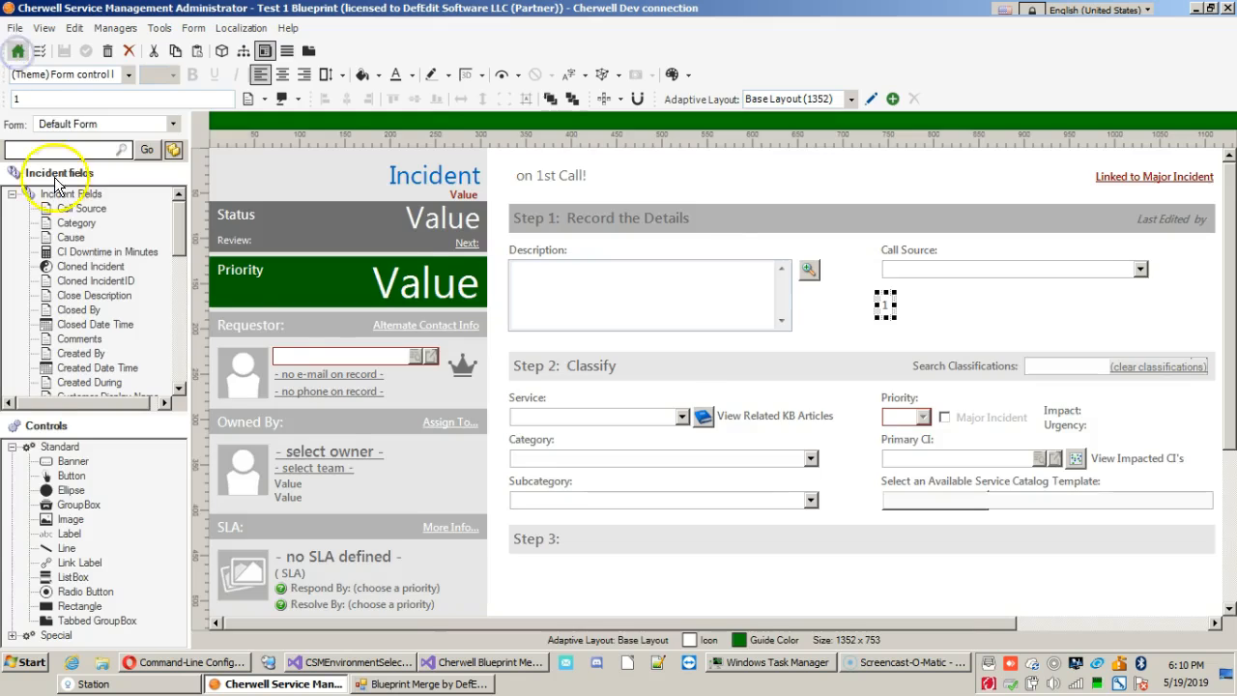
left_click(63, 204)
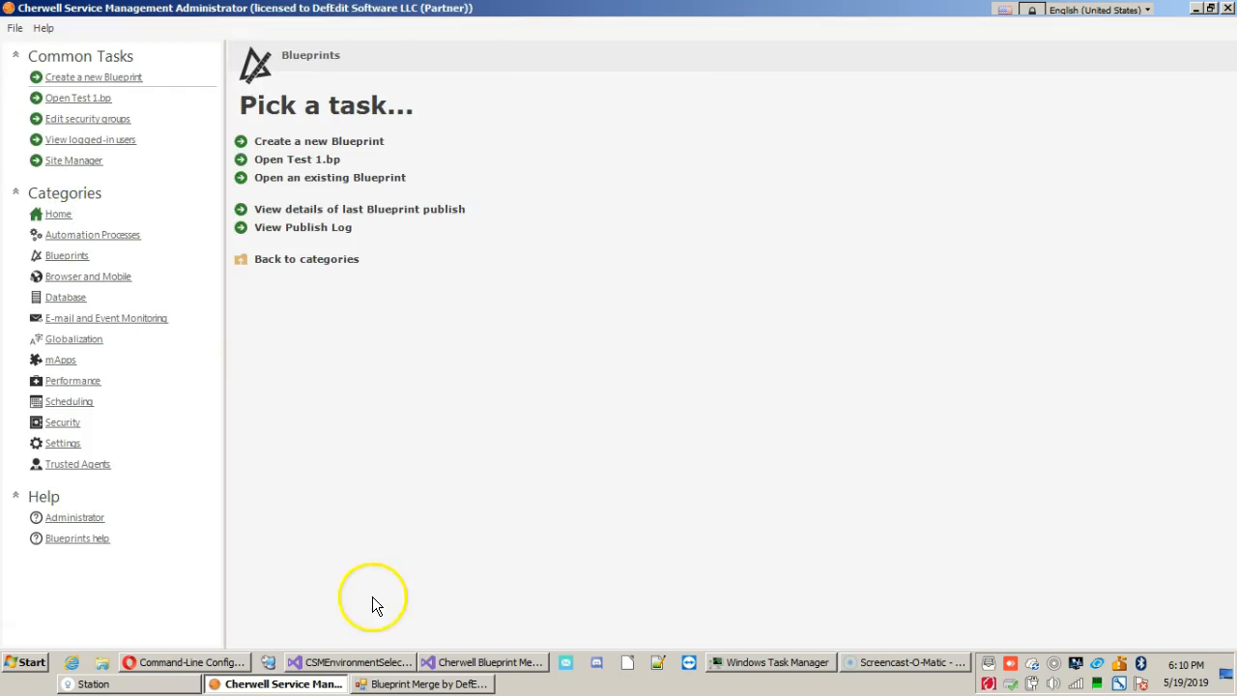
left_click(315, 684)
- Select the Test 1 blueprint in the list and start publishing the blueprints directly to Cherwell
left_click(345, 205)
left_click(346, 218)
left_click(343, 188)
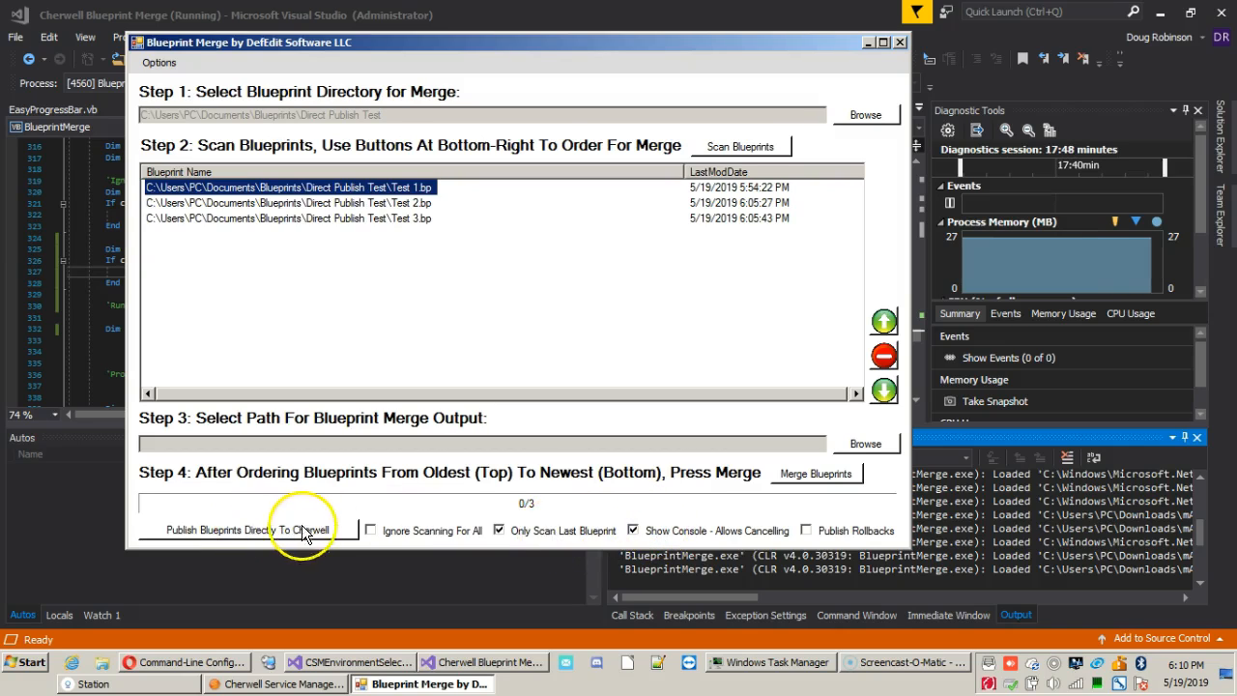
left_click(346, 529)
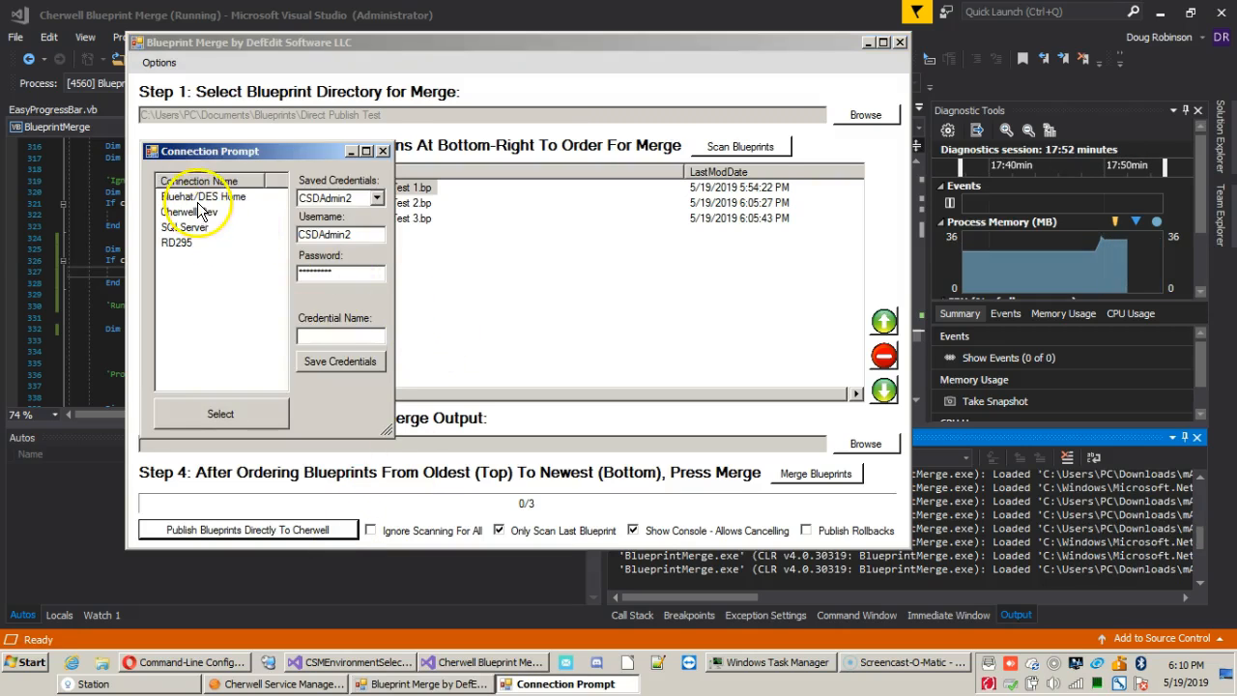
- Choose the Cherwell Dev connection with the saved credentials and confirm the connection
left_click_drag(244, 152, 255, 120)
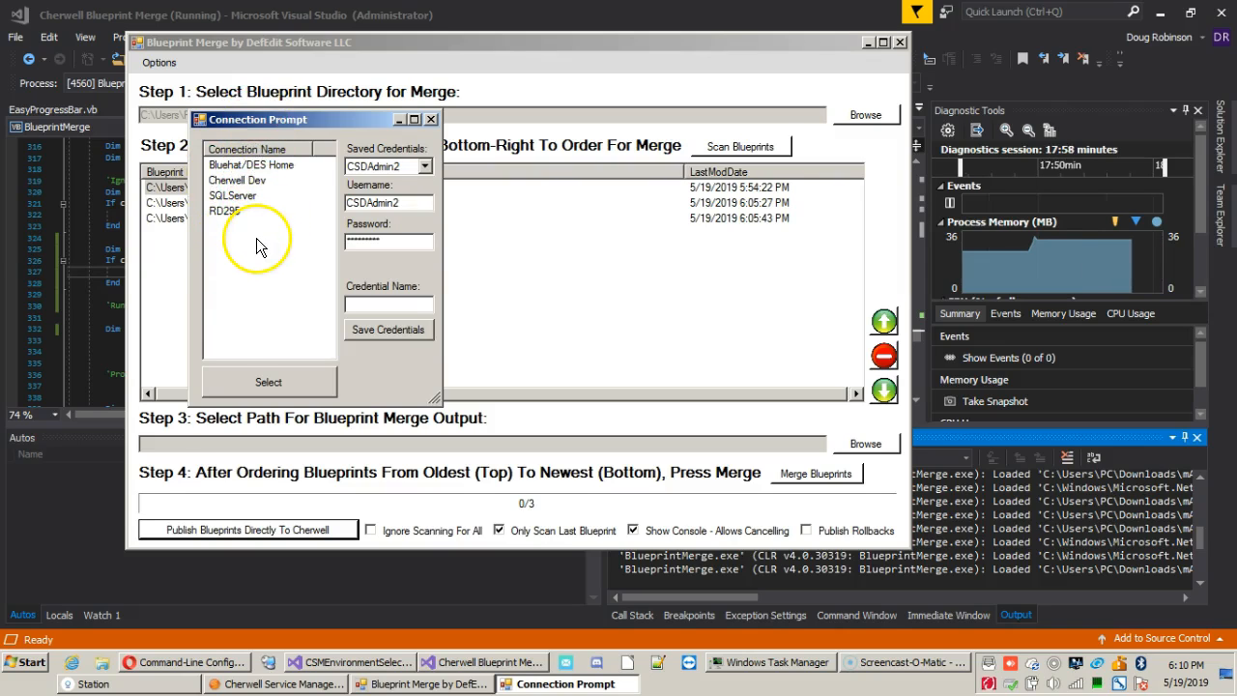
left_click(253, 182)
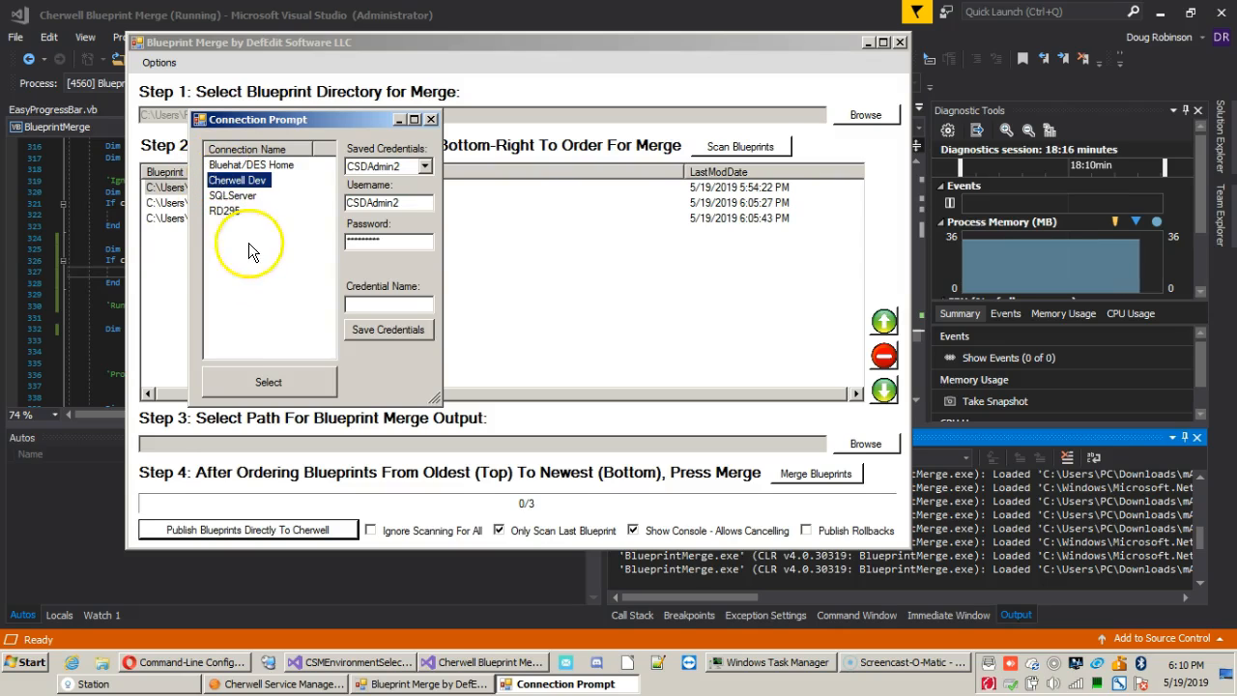
left_click_drag(401, 203, 319, 202)
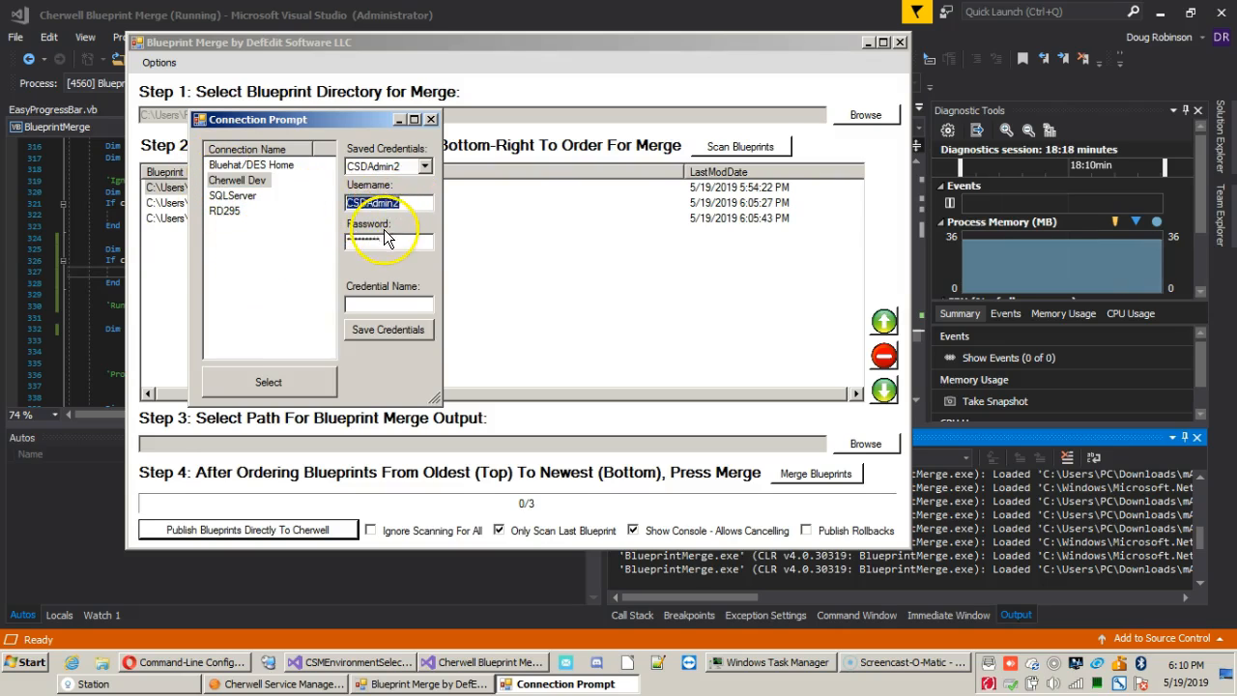
left_click_drag(386, 239, 329, 239)
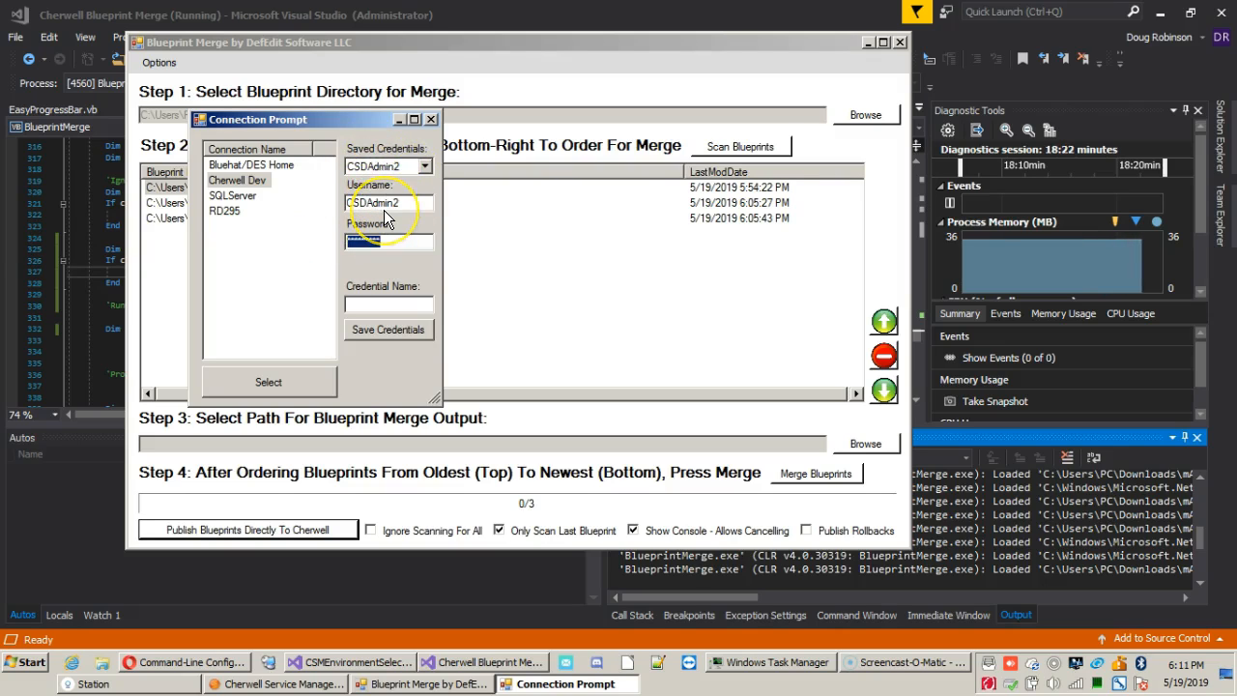
left_click(297, 385)
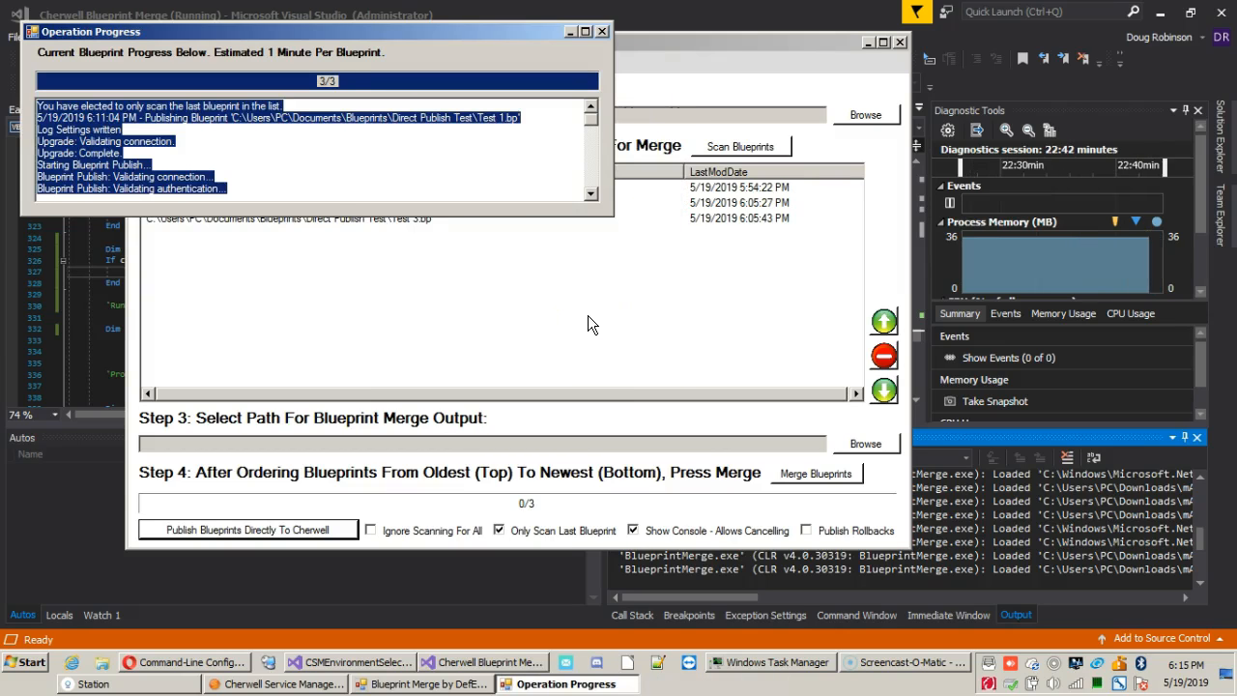
- Enlarge the Operation Progress window and review the publish log entries for each blueprint
left_click(385, 167)
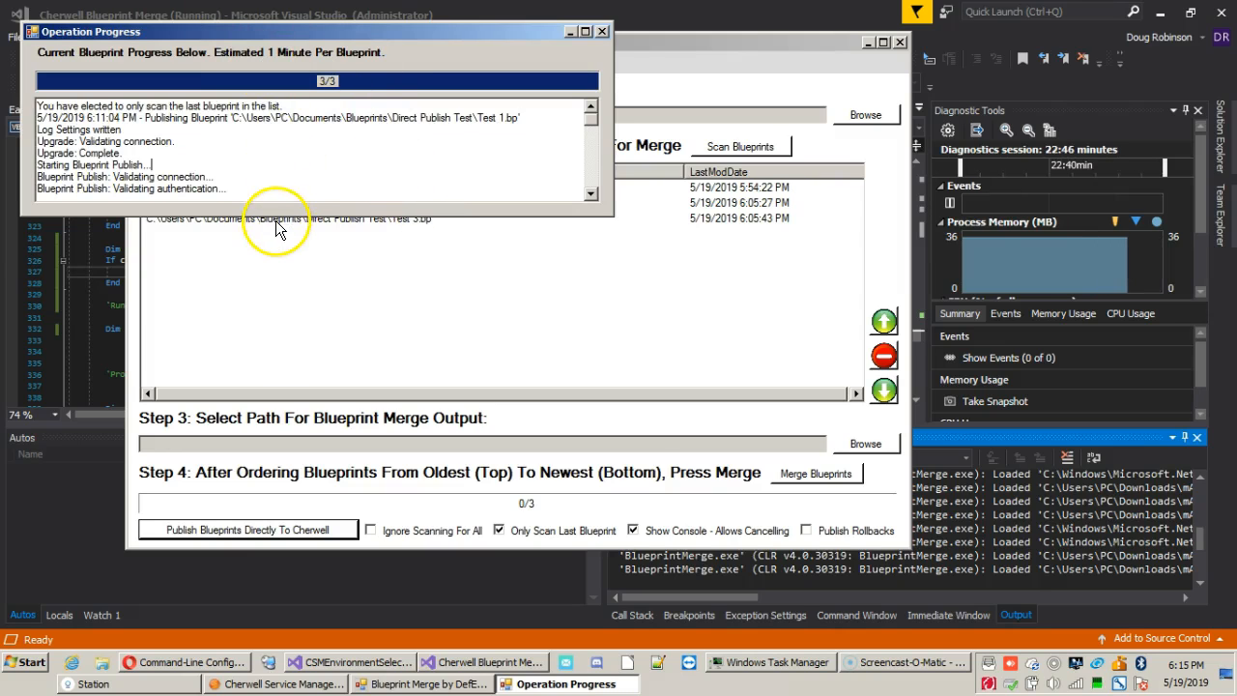
left_click_drag(277, 214, 216, 566)
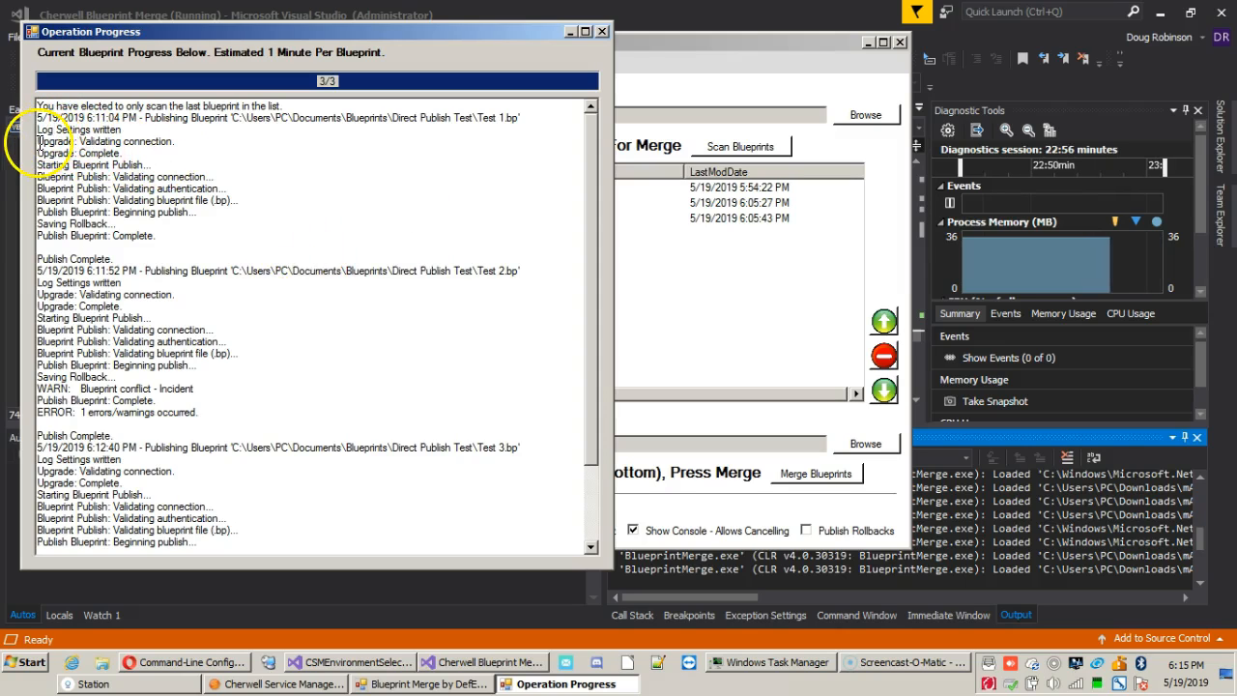
left_click_drag(39, 143, 122, 155)
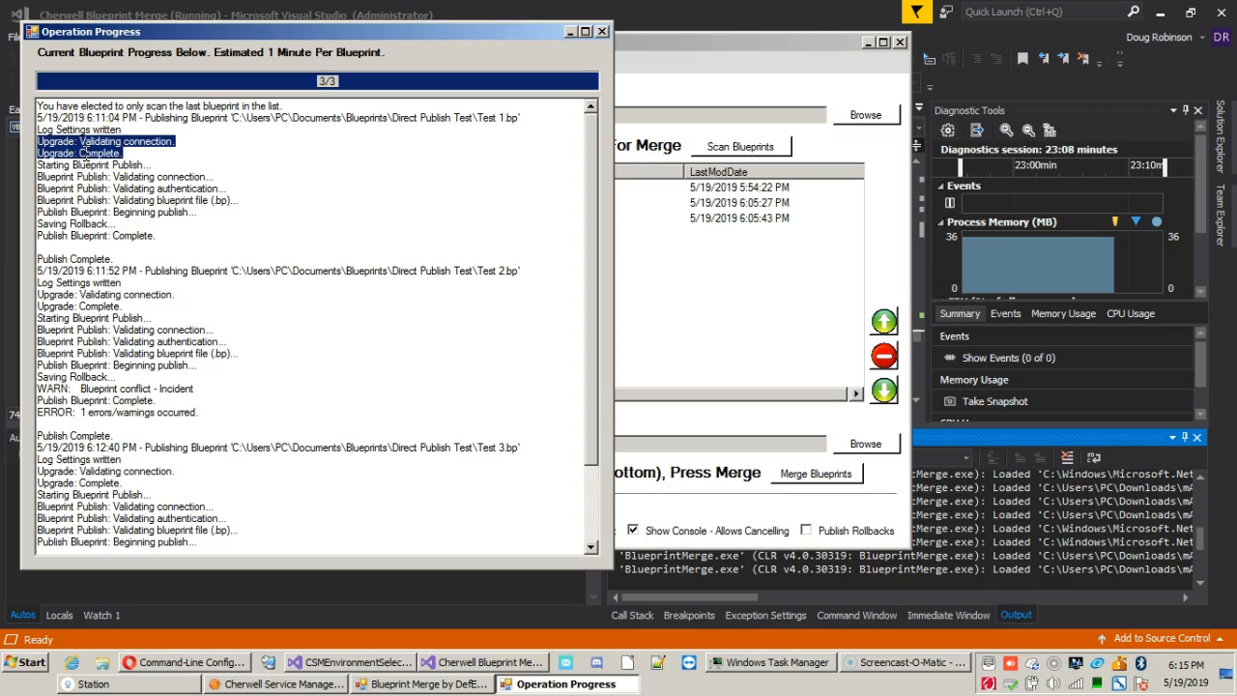
left_click(160, 163)
left_click_drag(35, 166, 242, 195)
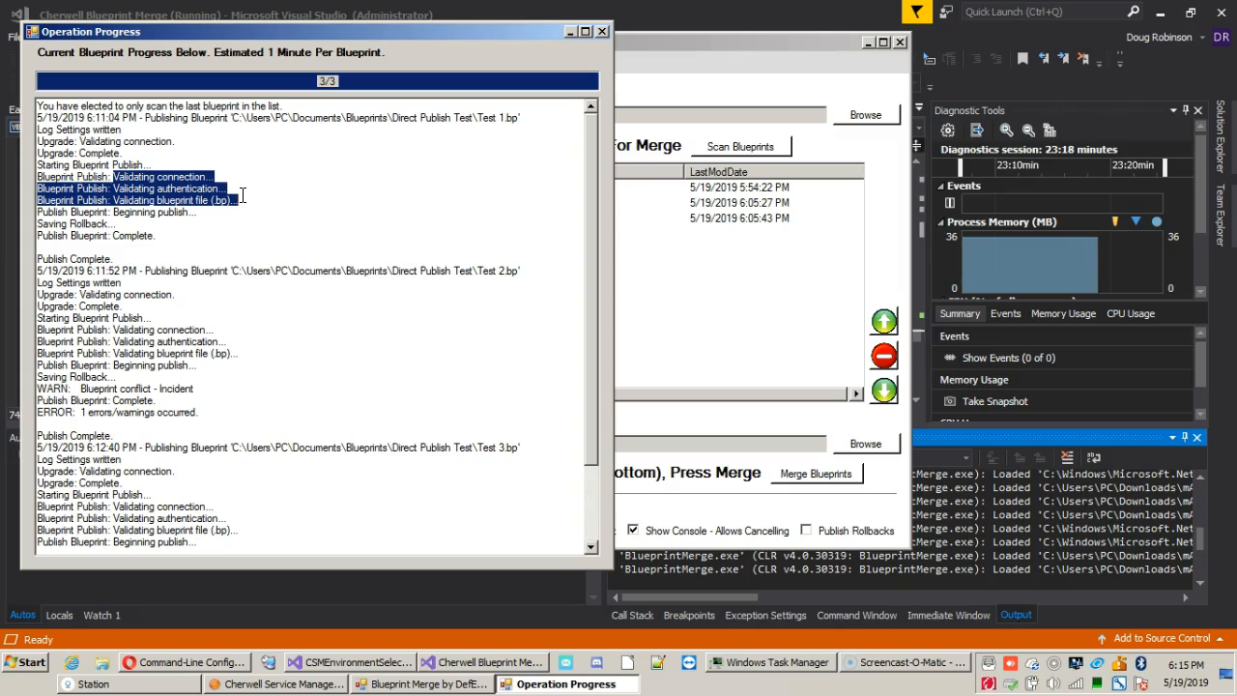
left_click(200, 221)
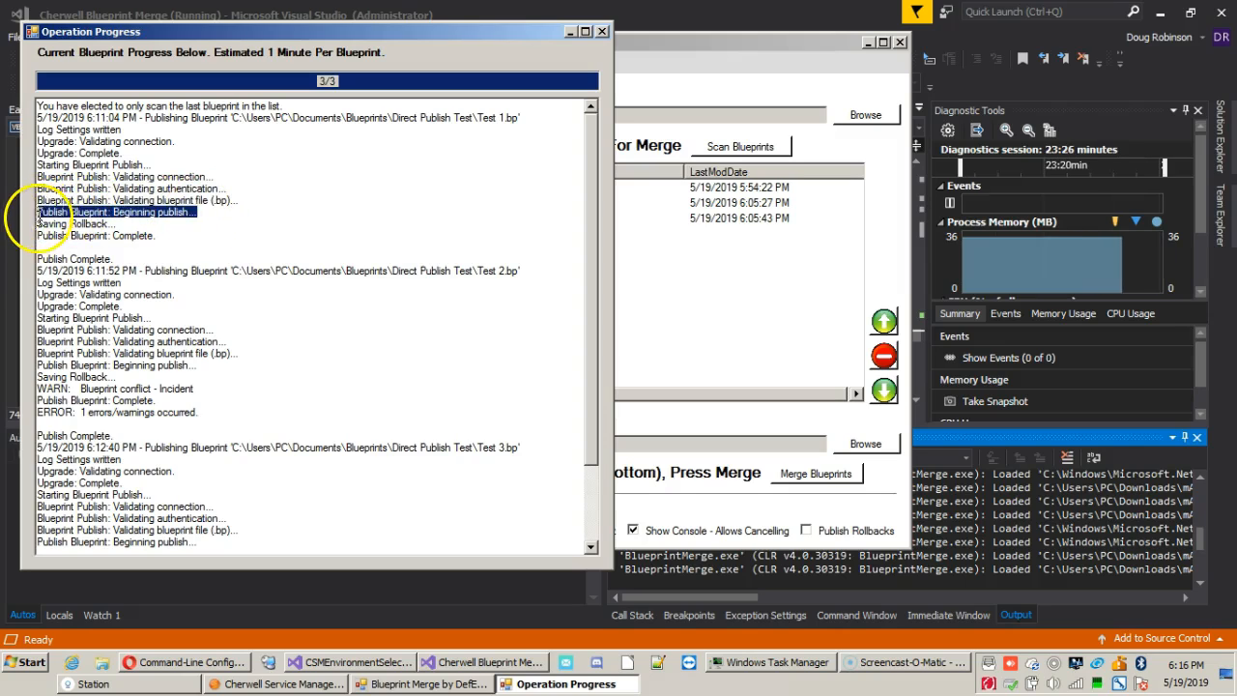
- Review the publish log lines for each blueprint, highlighting the completion, conflict warning and error entries
left_click_drag(38, 223, 129, 224)
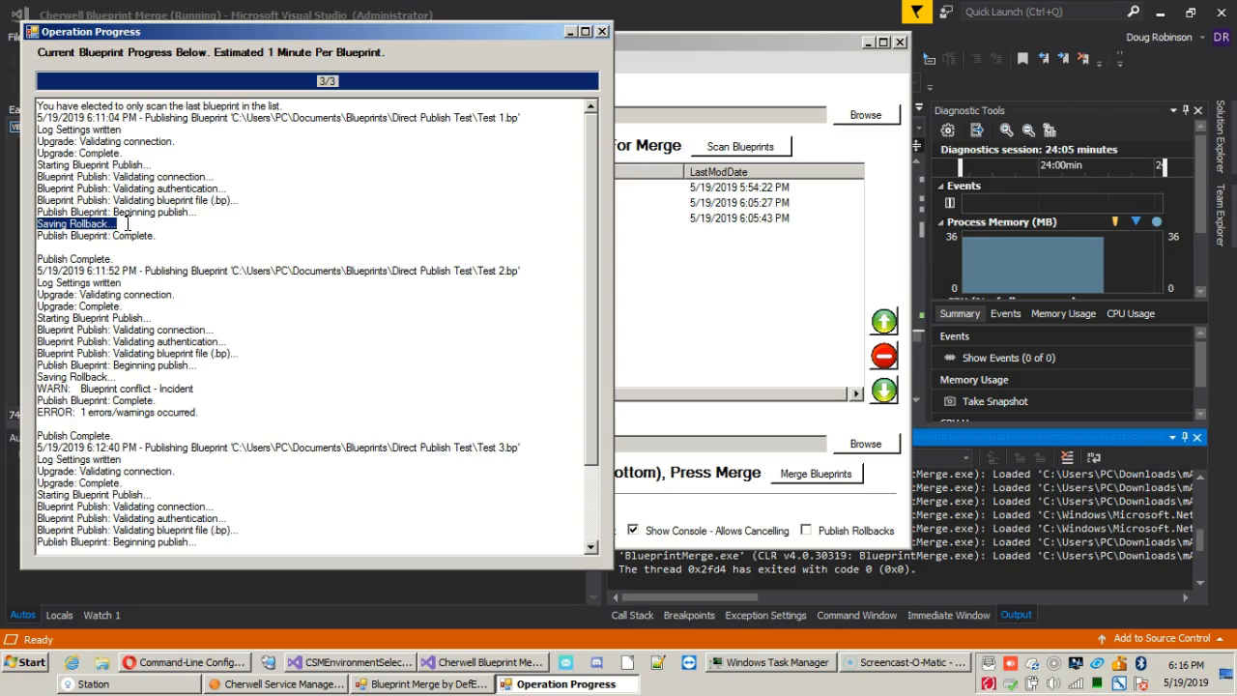
double_click(178, 238)
left_click_drag(179, 237, 36, 237)
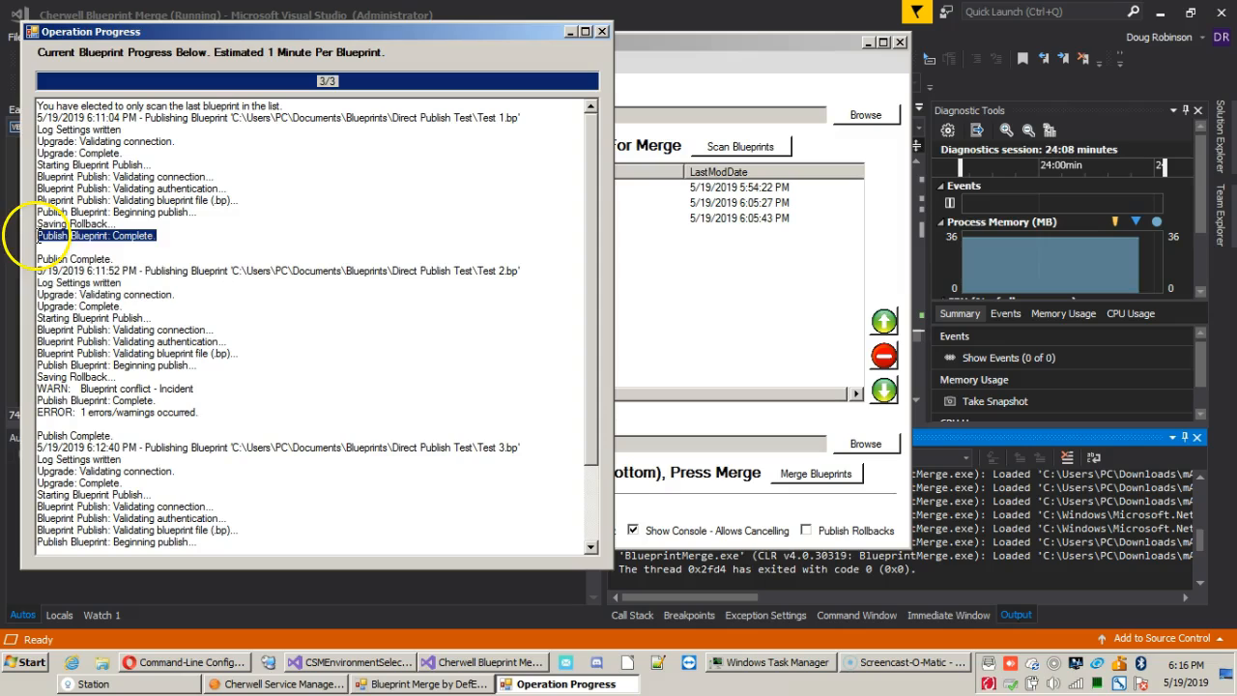
left_click(162, 282)
left_click_drag(522, 271, 37, 259)
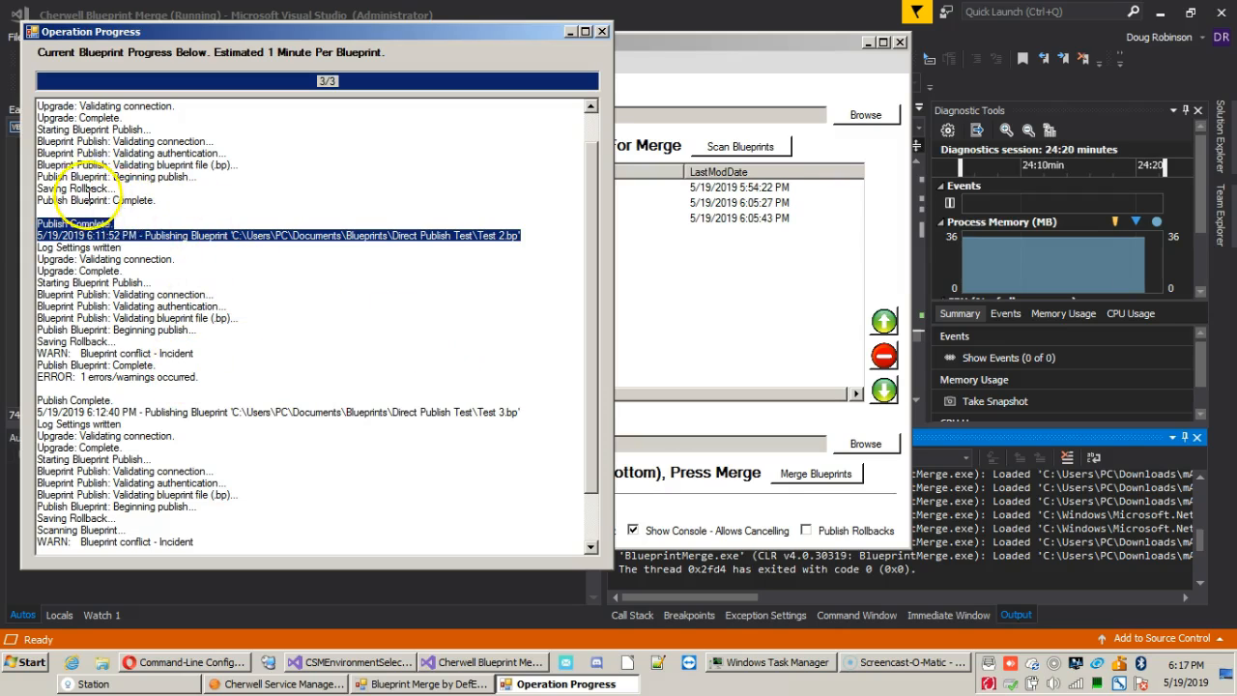
left_click_drag(205, 354, 38, 358)
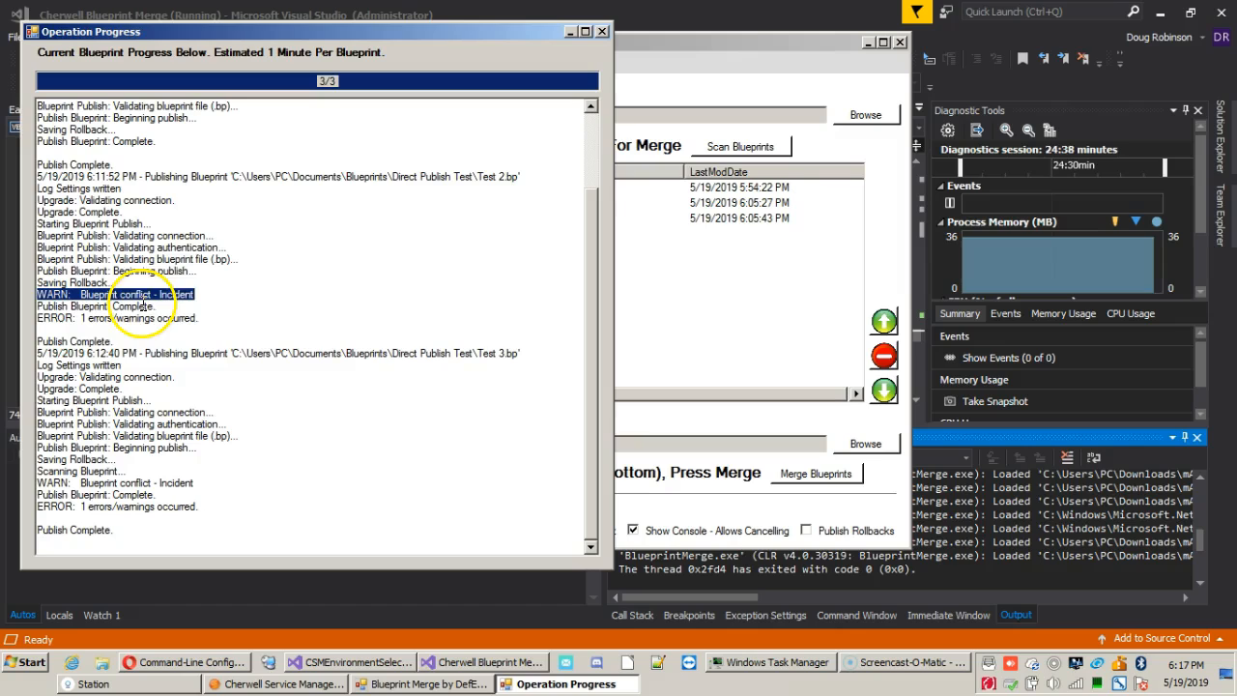
left_click(169, 295)
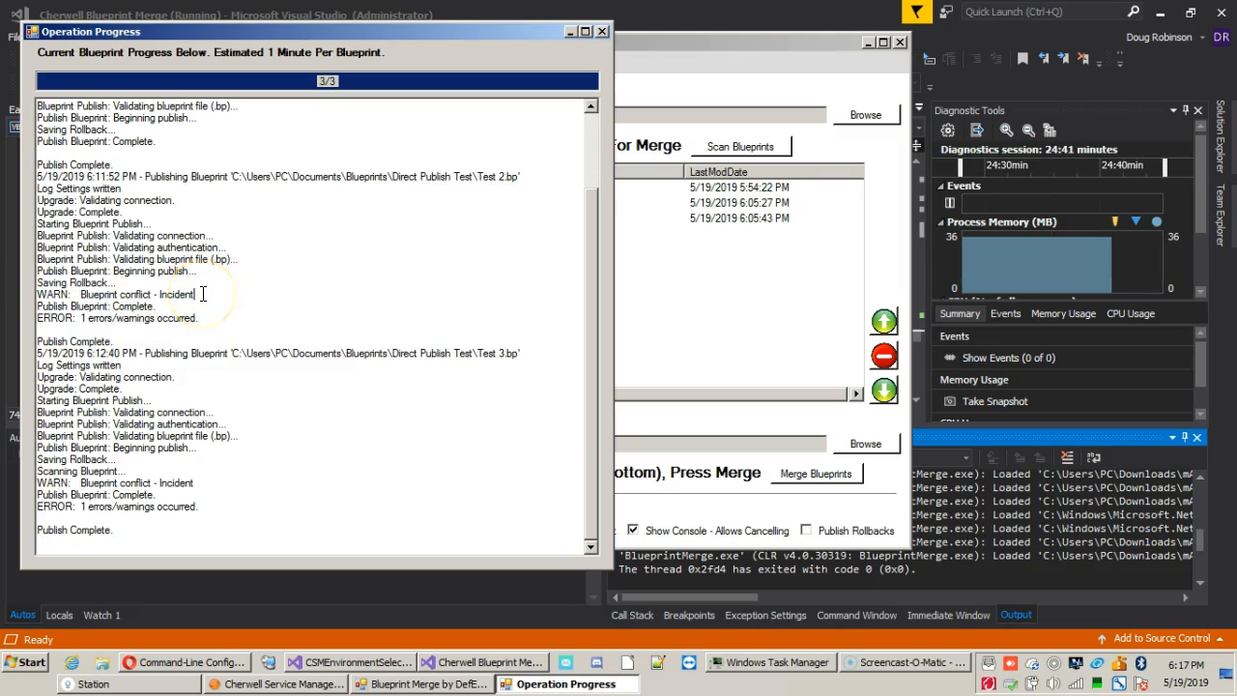
left_click_drag(37, 342, 522, 352)
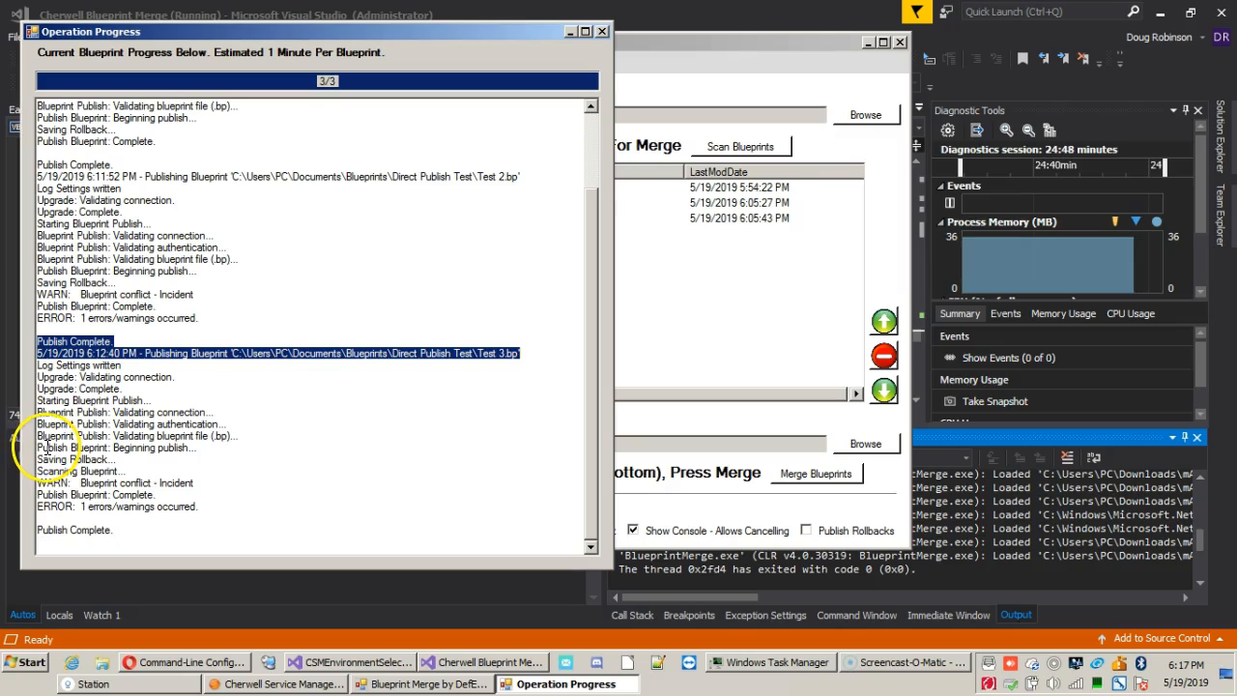
left_click_drag(37, 470, 136, 470)
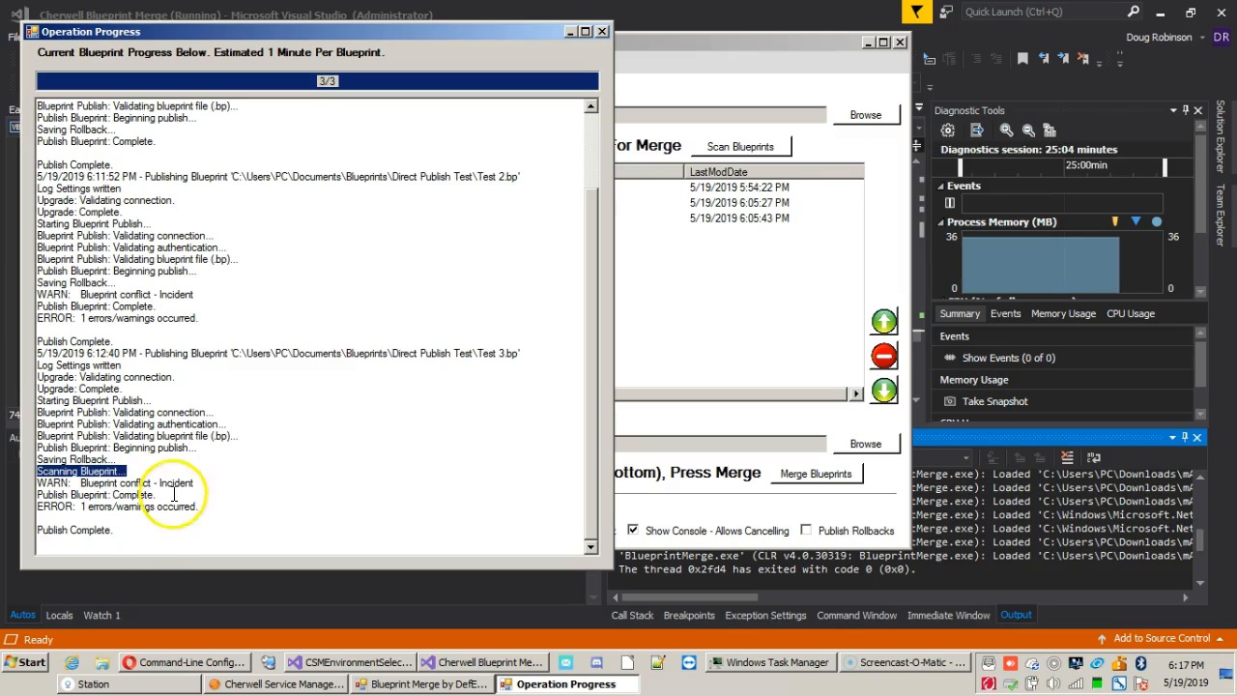
left_click(142, 540)
left_click_drag(141, 531, 27, 527)
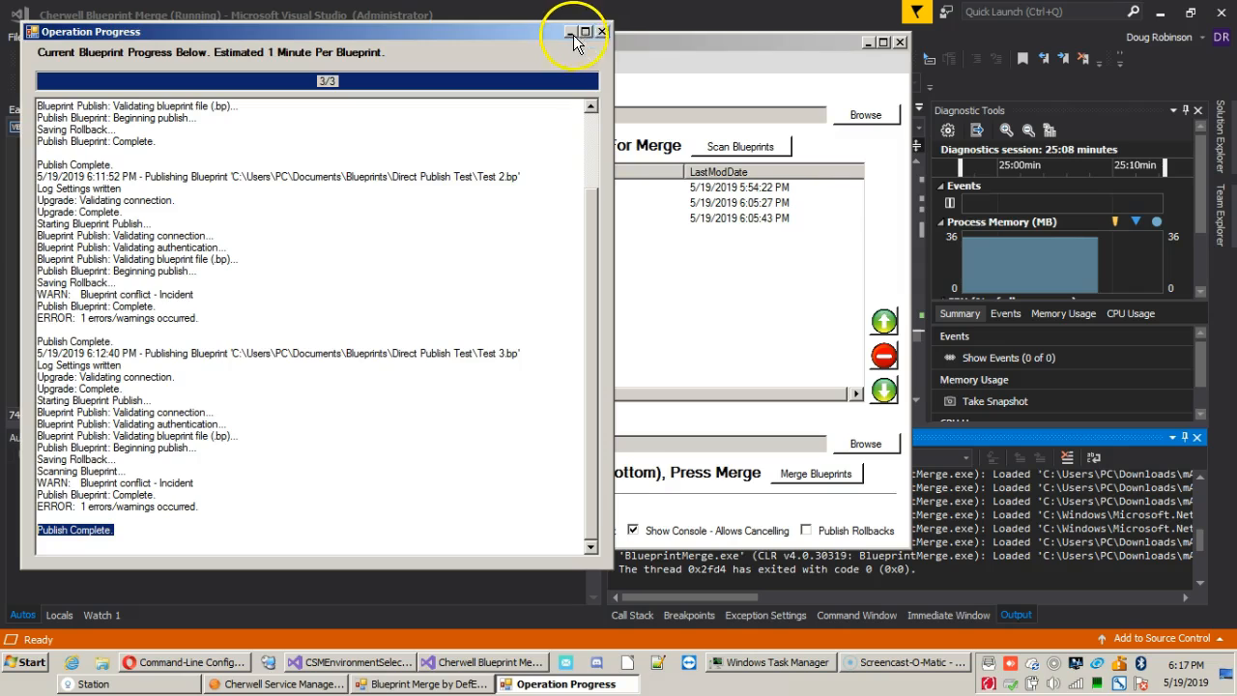
- Close the progress window and open the Incident form in Cherwell Service Manager to check the published changes
left_click(600, 31)
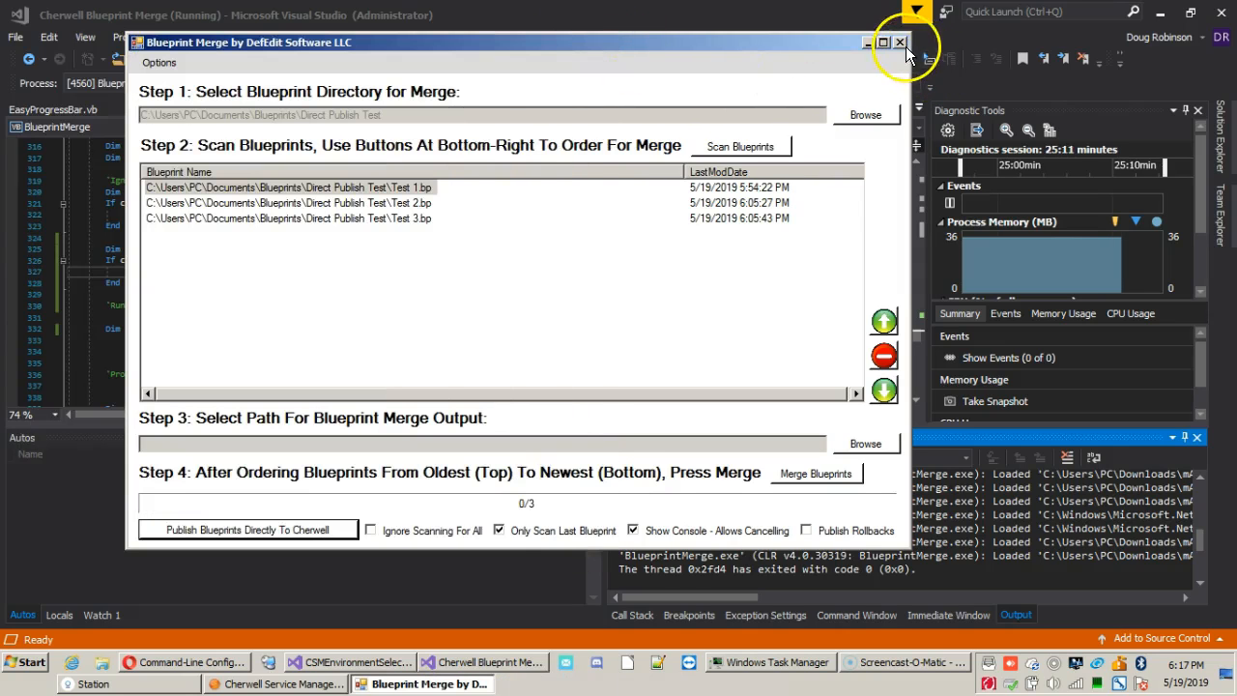
left_click(281, 683)
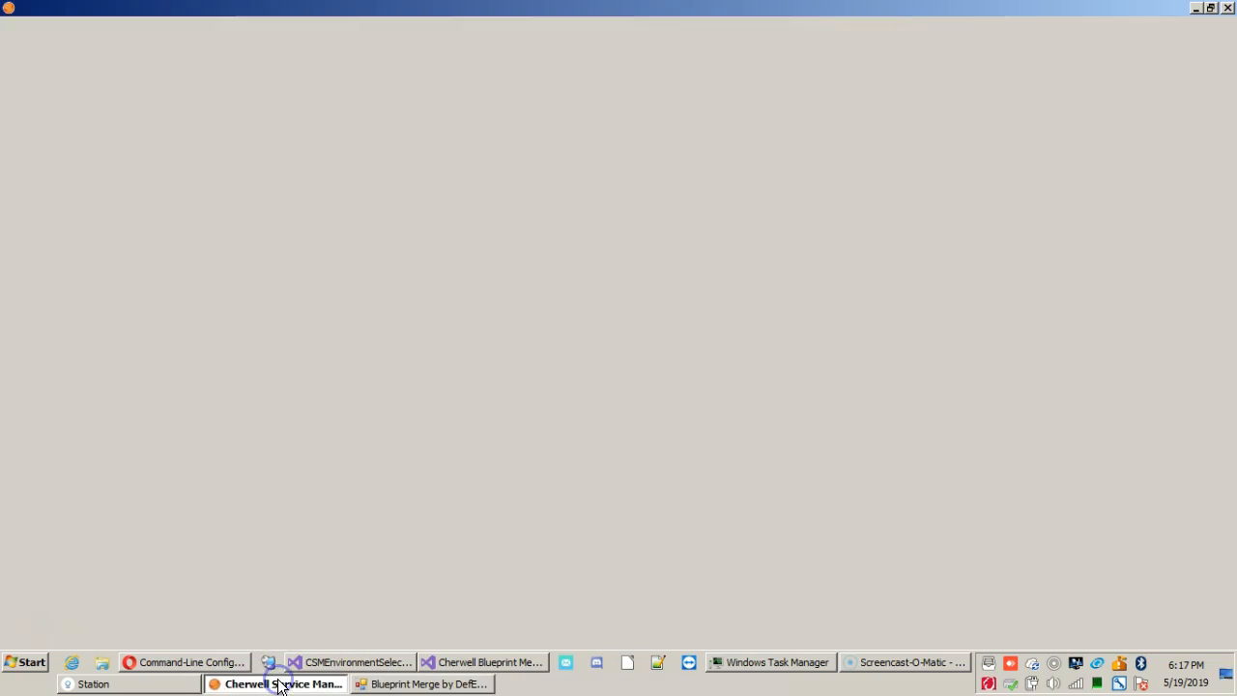
left_click(276, 141)
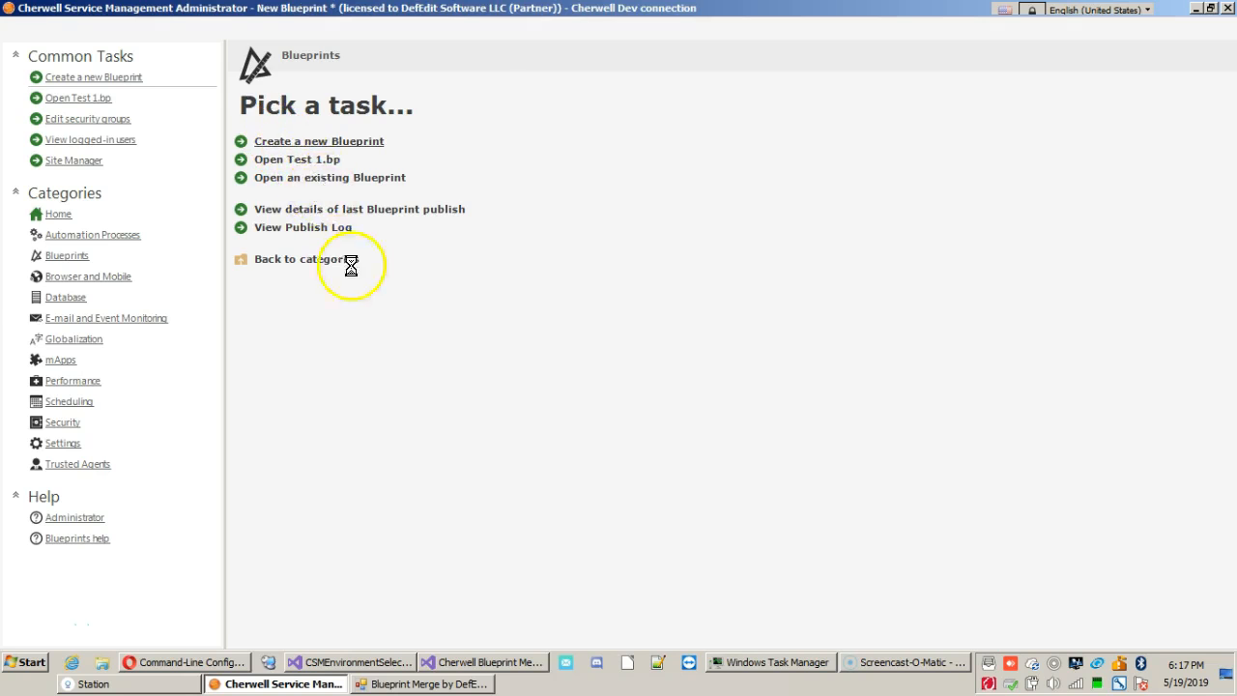
left_click(755, 304)
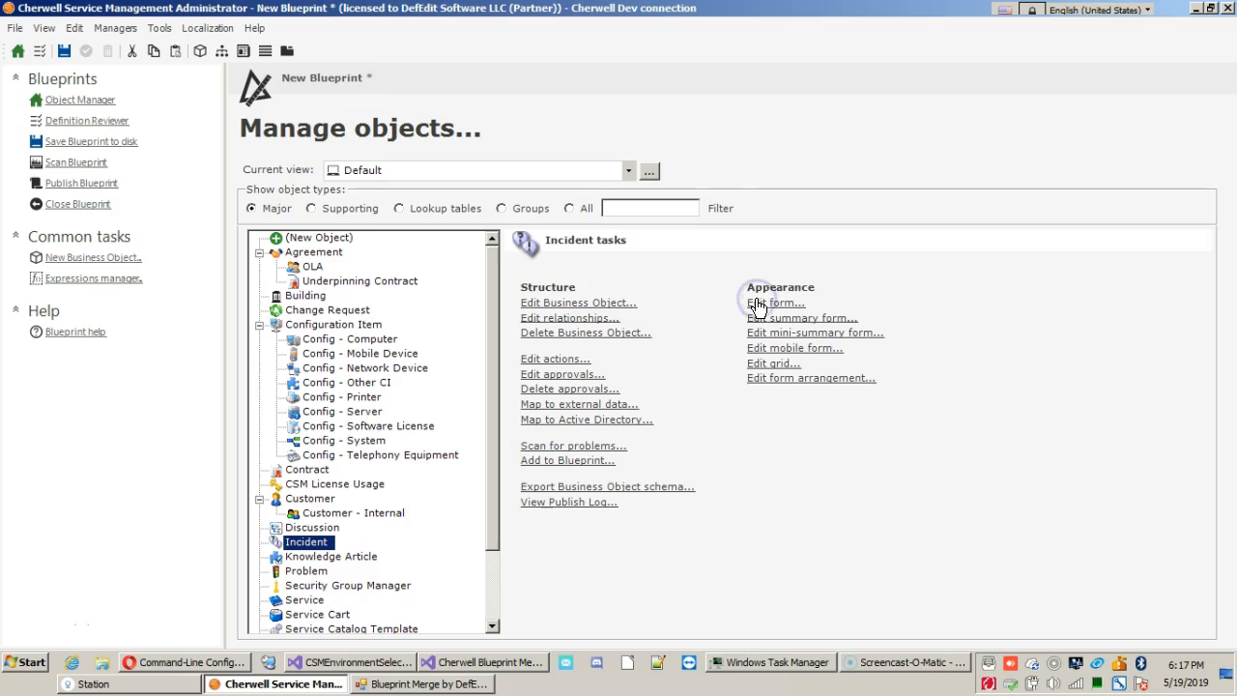
left_click(635, 278)
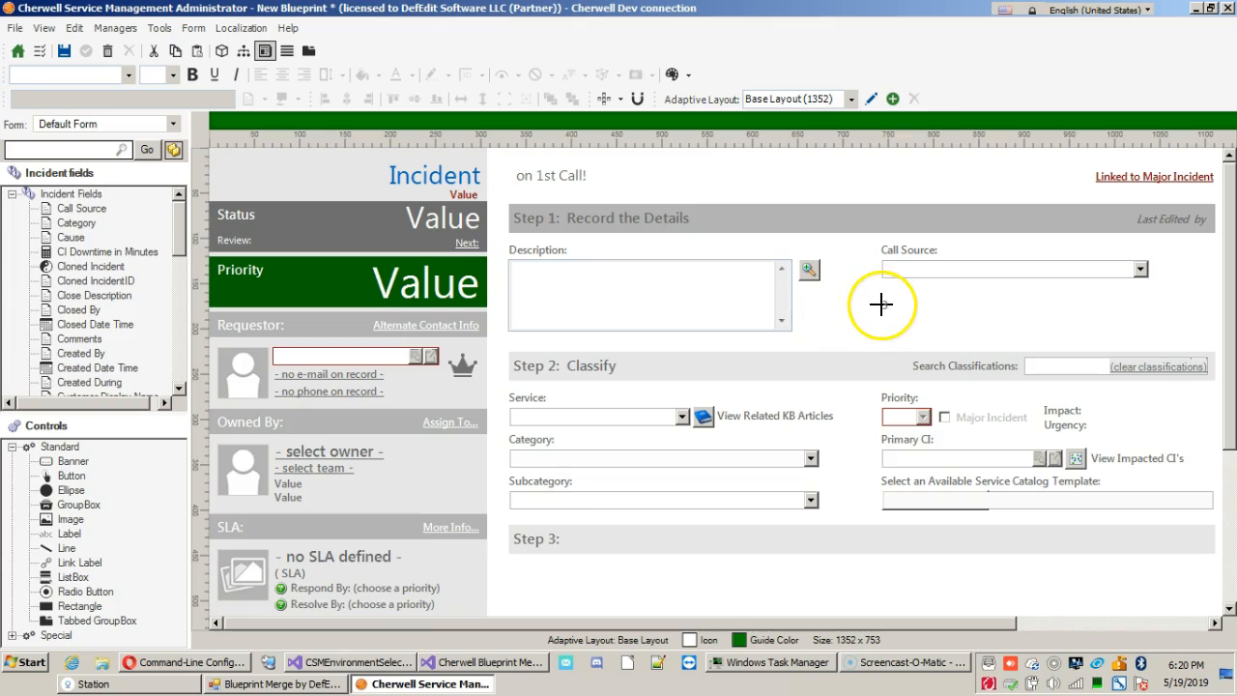
left_click(882, 303)
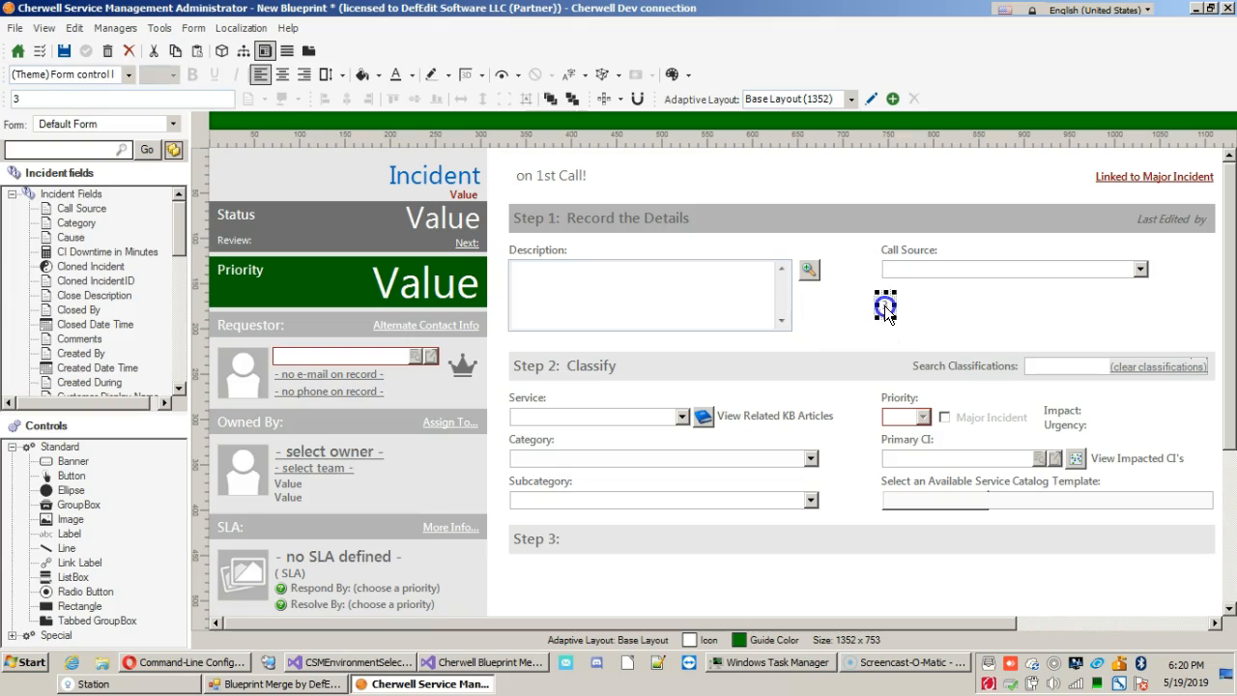
left_click(929, 319)
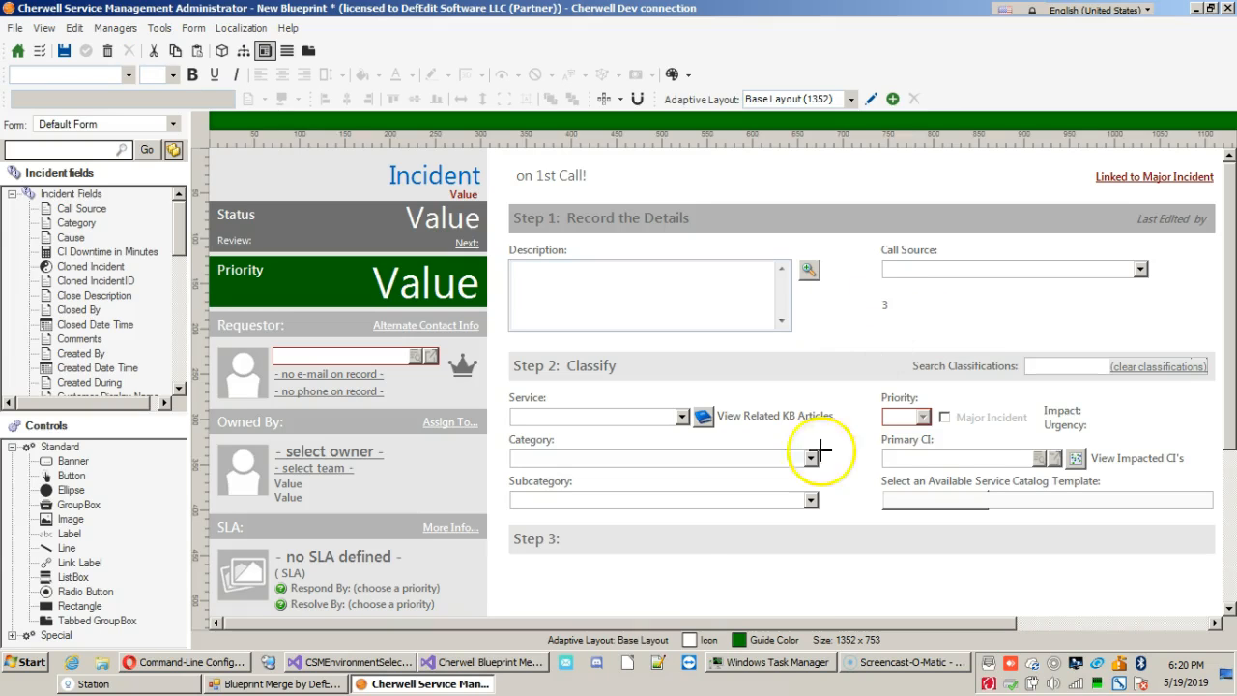
- In Blueprint Merge, enable Ignore Scanning For All and disable Only Scan Last Blueprint
left_click(319, 684)
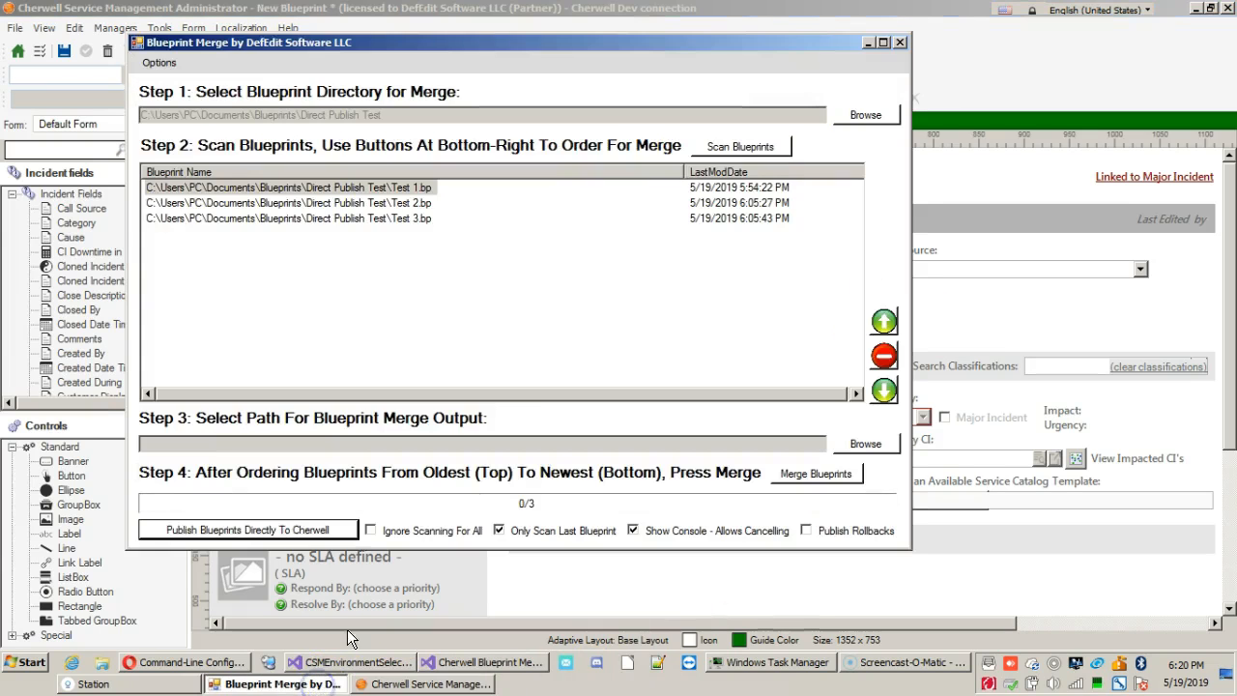
left_click(437, 221)
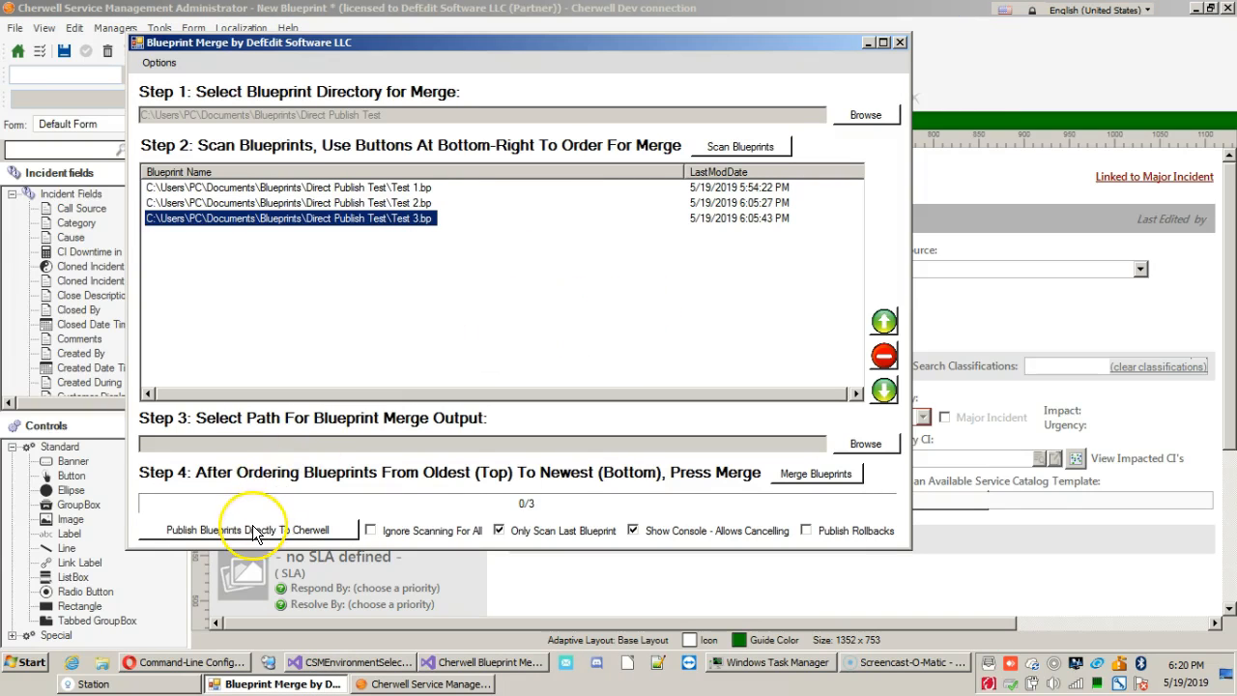
left_click(304, 528)
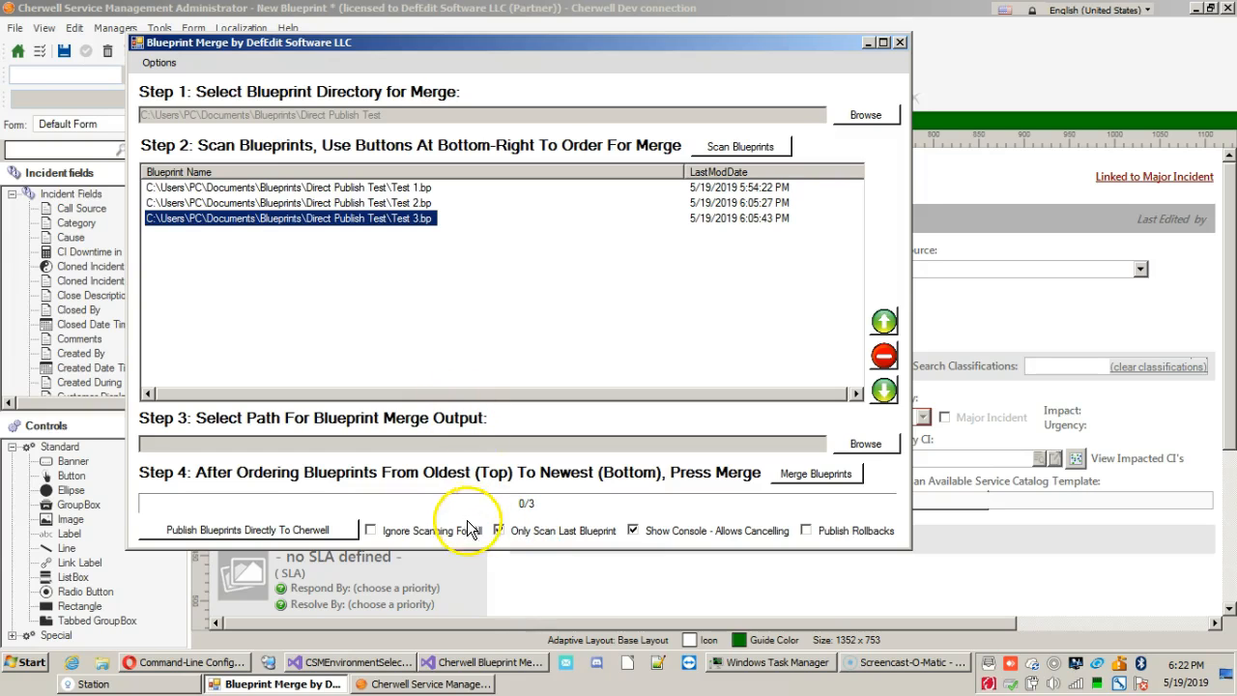
left_click(517, 539)
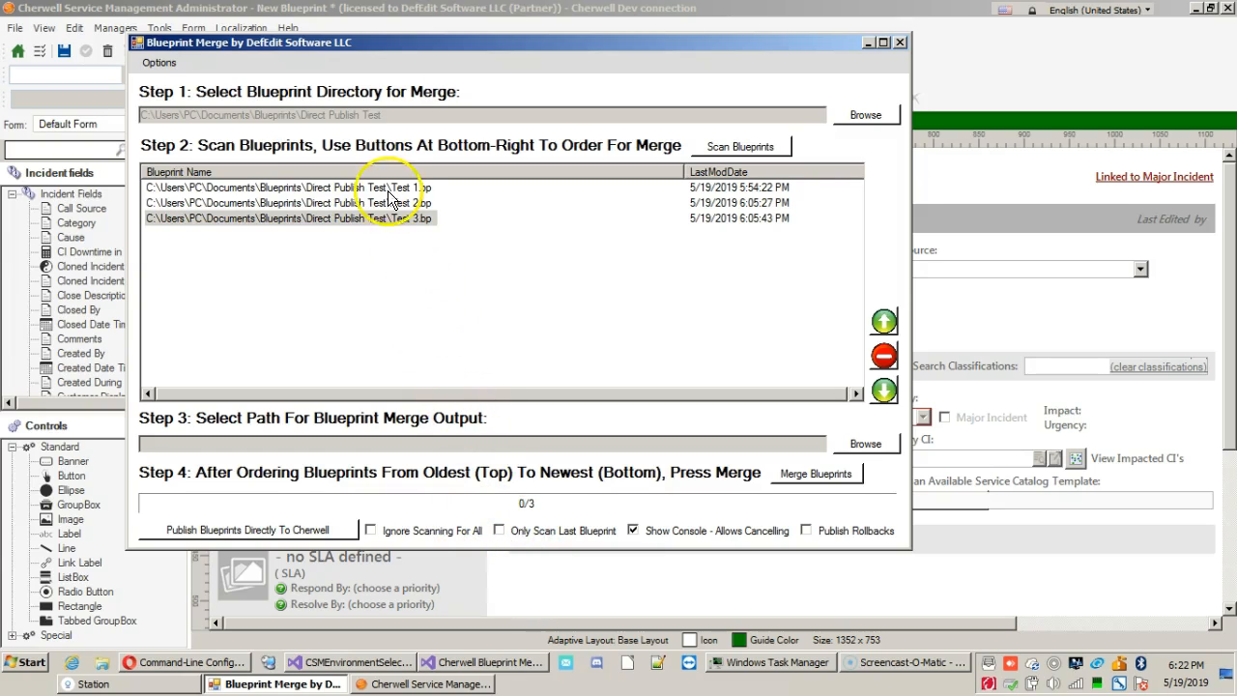
left_click(501, 530)
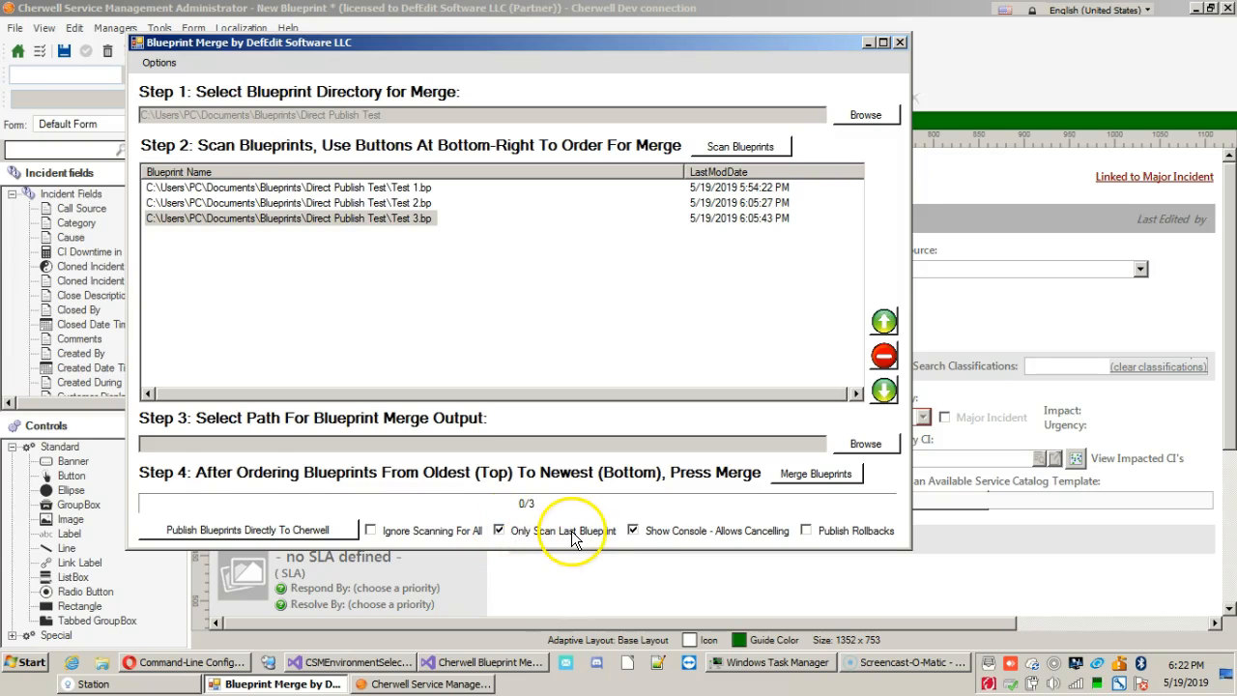
left_click(517, 533)
left_click(442, 532)
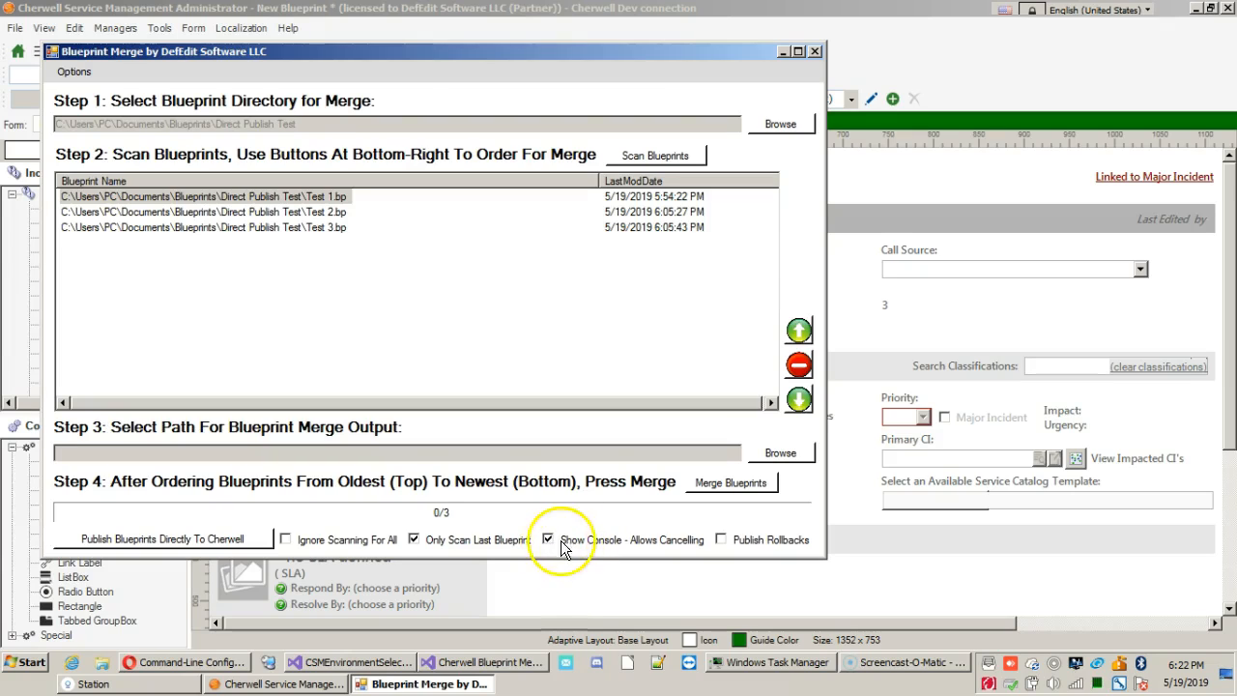
left_click(329, 540)
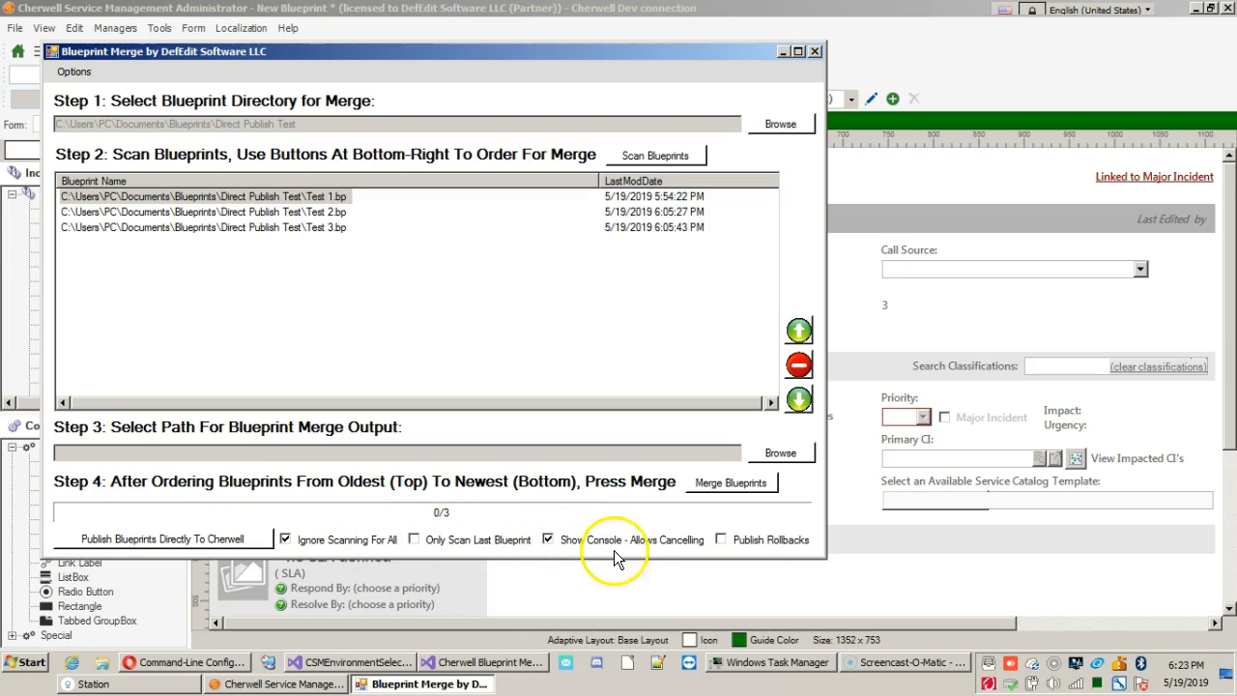
- Start publishing the blueprints directly to Cherwell using the Cherwell Dev connection
left_click(221, 540)
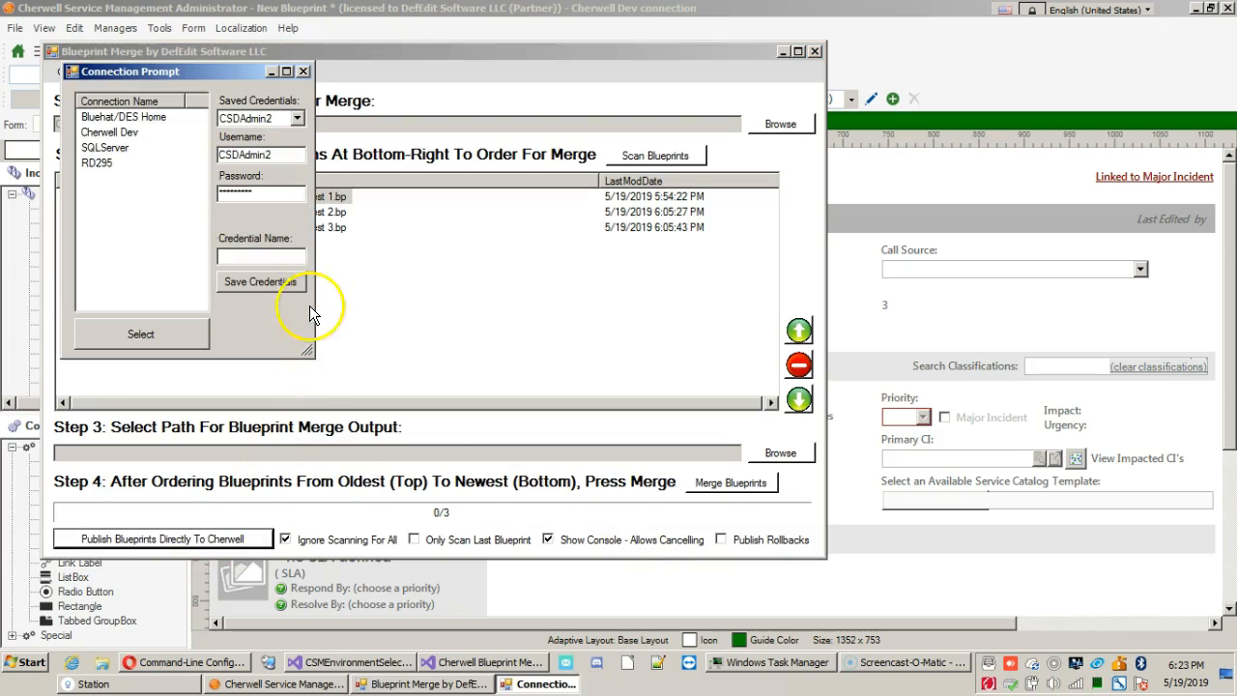
left_click(101, 135)
left_click(145, 331)
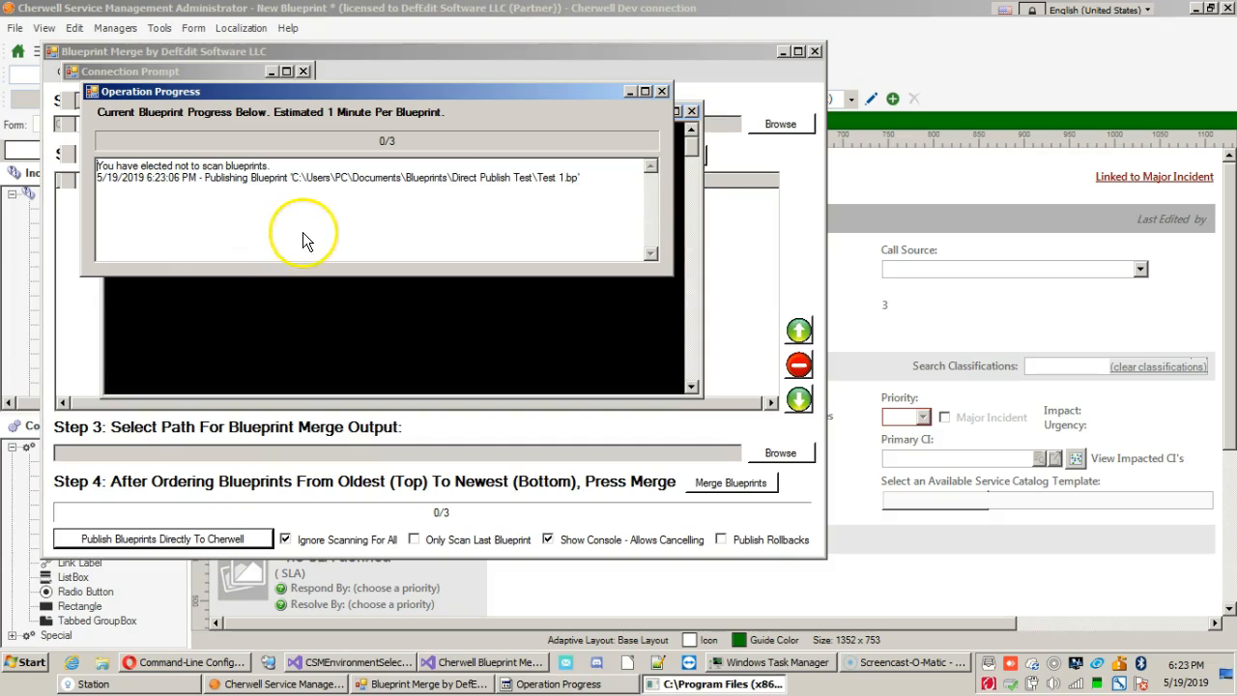
- Cancel the running publish by closing its console, review the cancellation notice in the log, and close the progress window
left_click(690, 111)
left_click(664, 97)
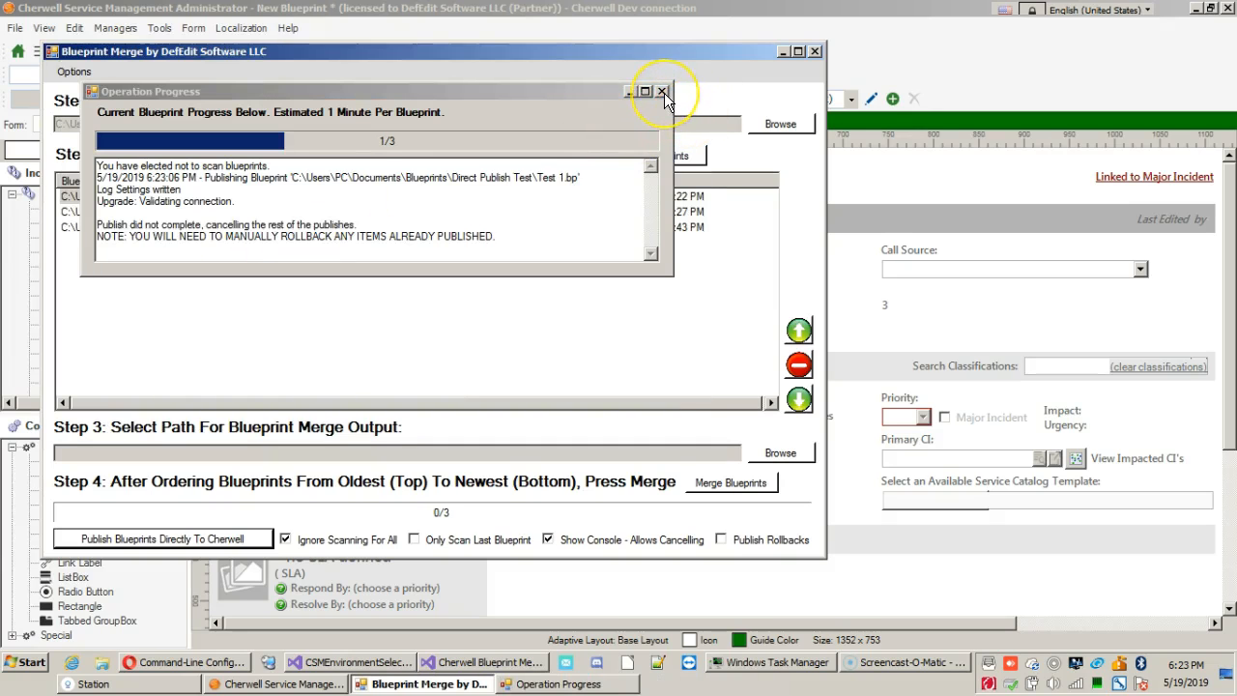
left_click_drag(571, 95, 953, 172)
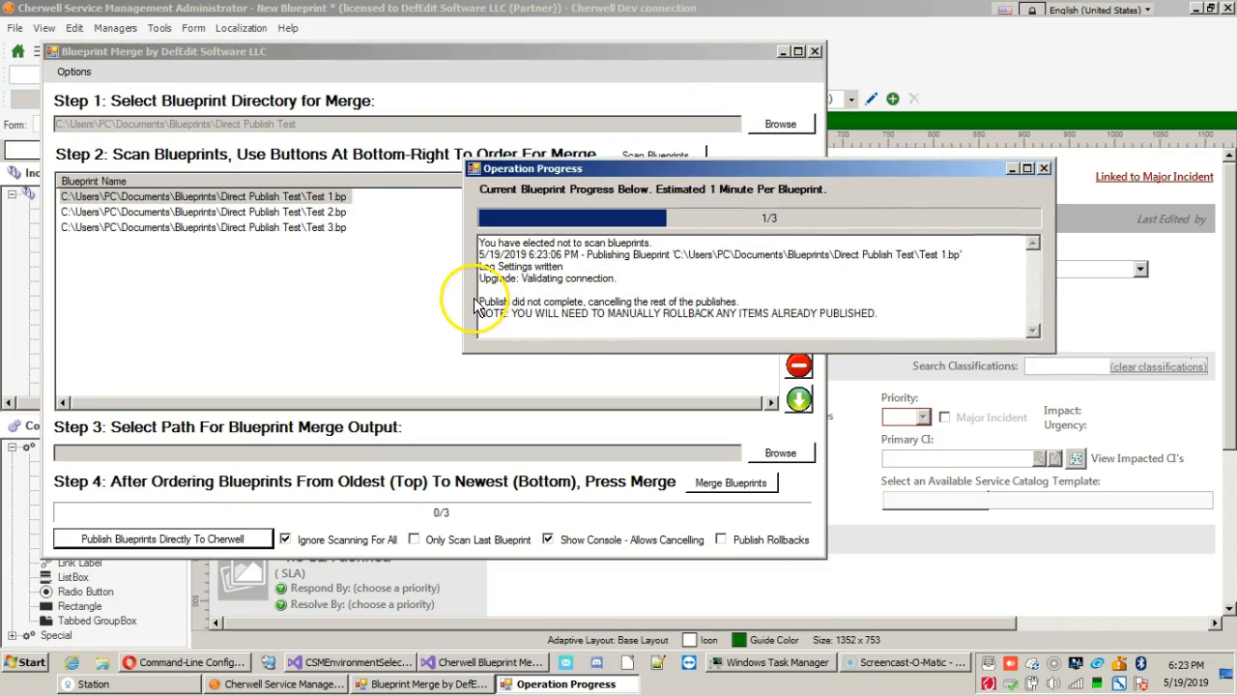
left_click_drag(480, 308, 931, 326)
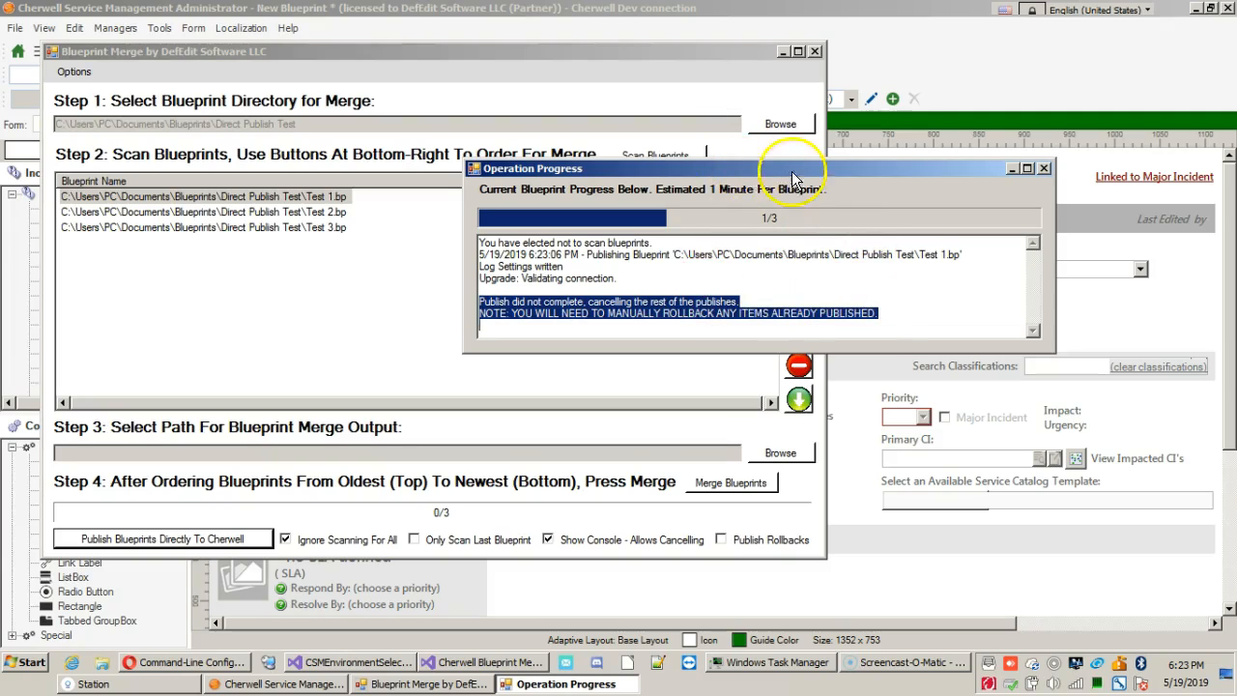
left_click_drag(767, 165, 721, 164)
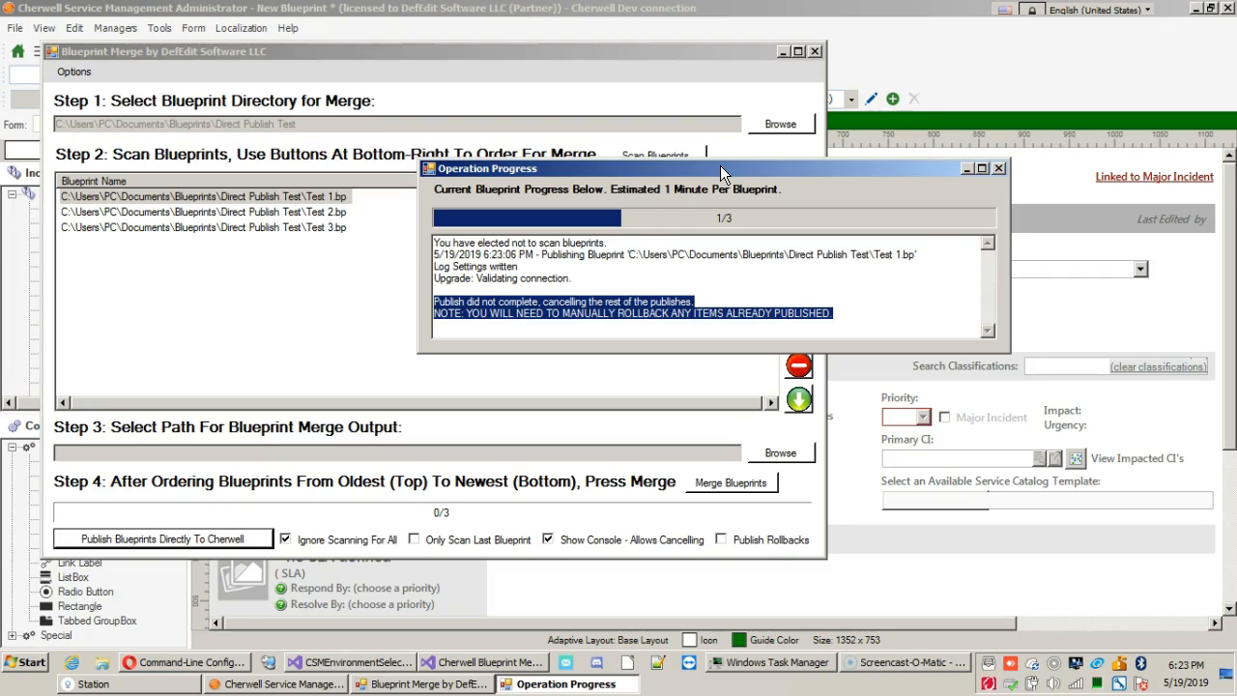
left_click(435, 310)
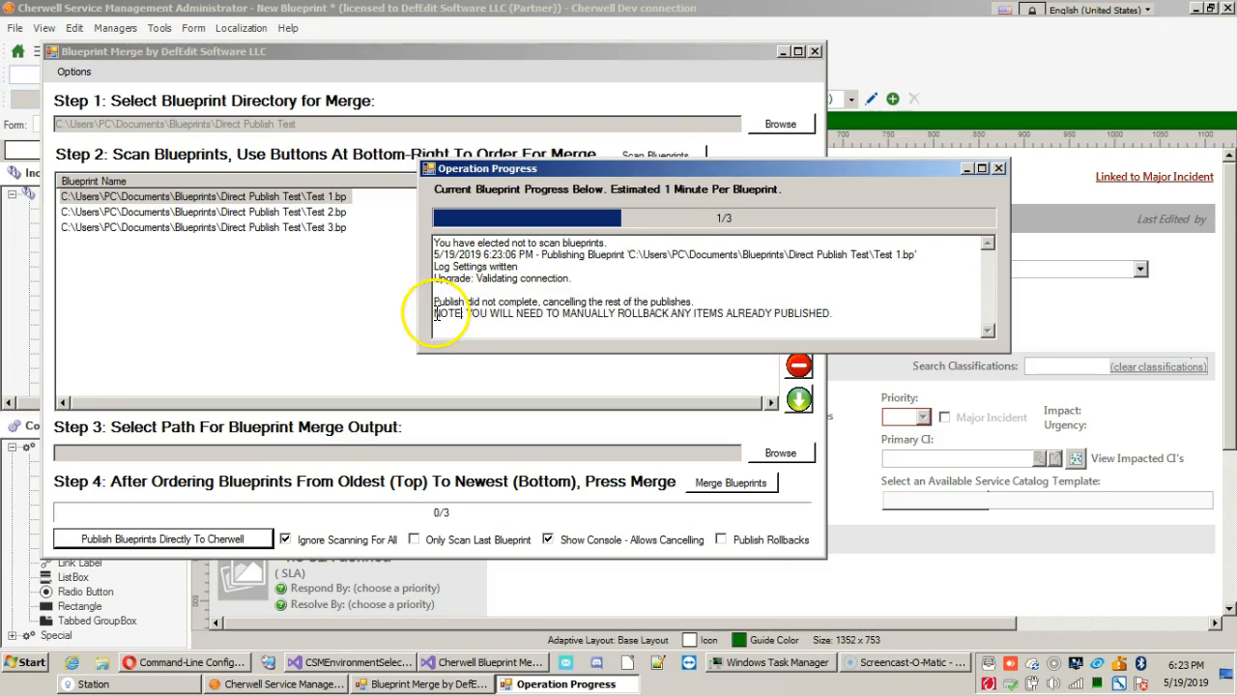
left_click_drag(434, 311, 396, 311)
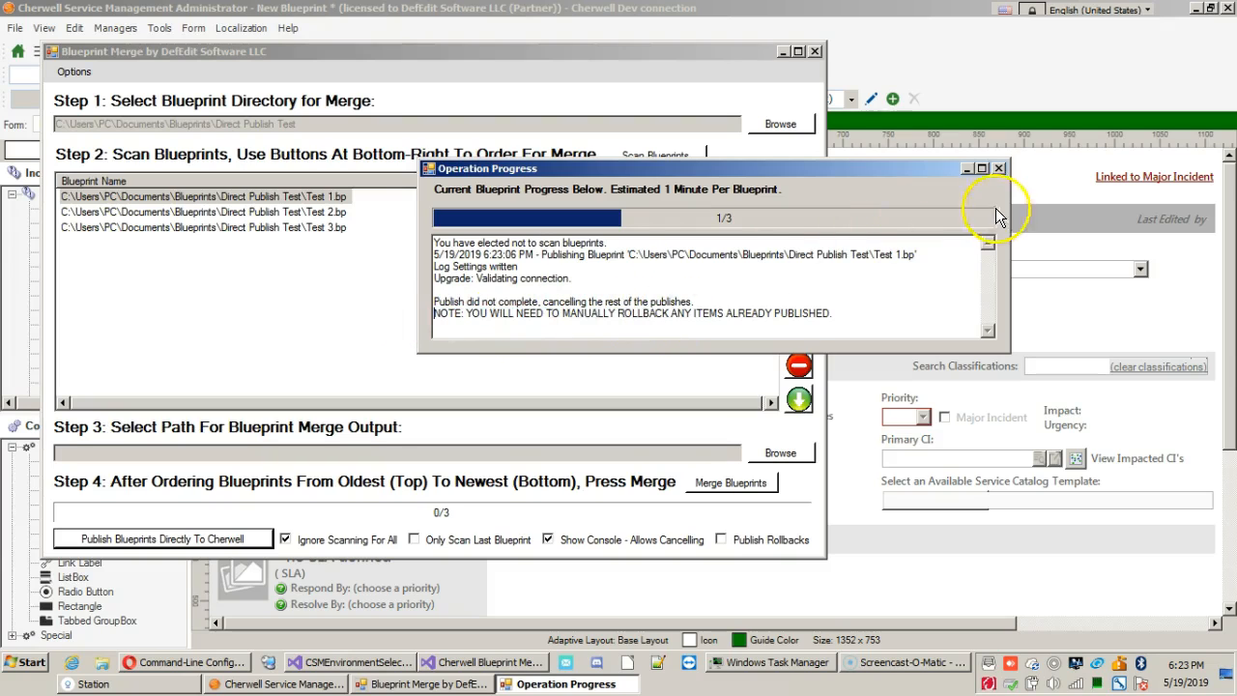
left_click(999, 168)
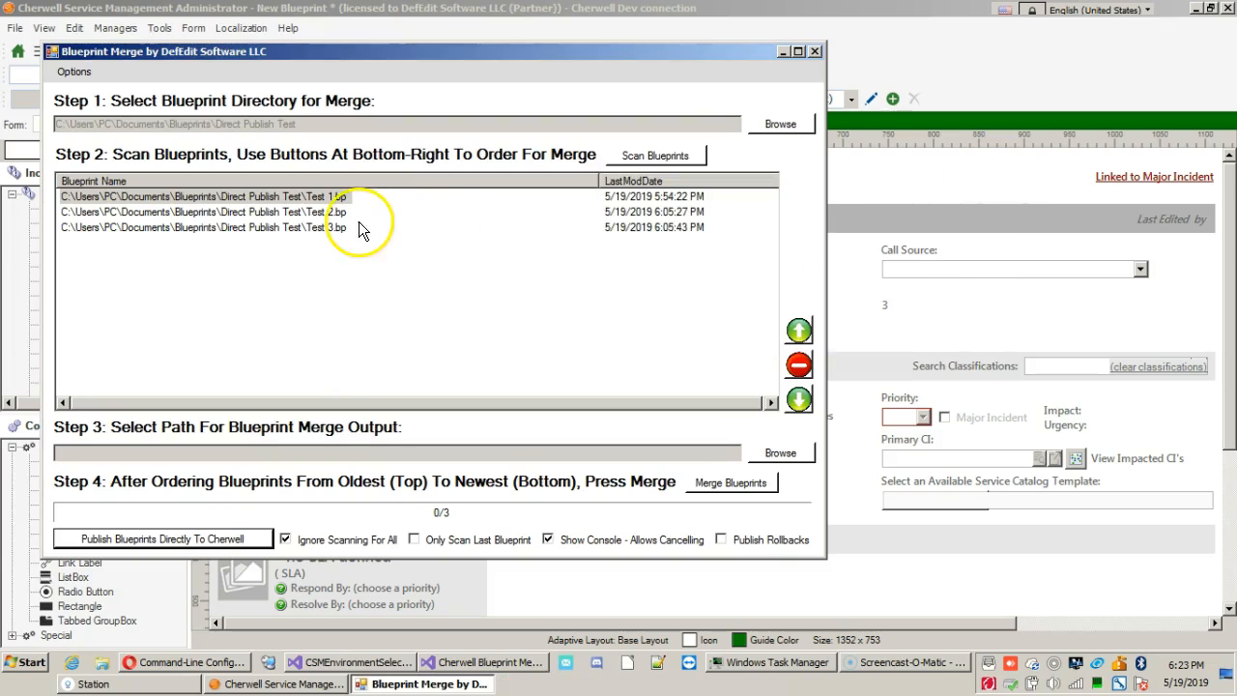
- Enable Publish Rollbacks and publish the rollback blueprints directly to Cherwell through the Cherwell Dev connection
left_click(775, 582)
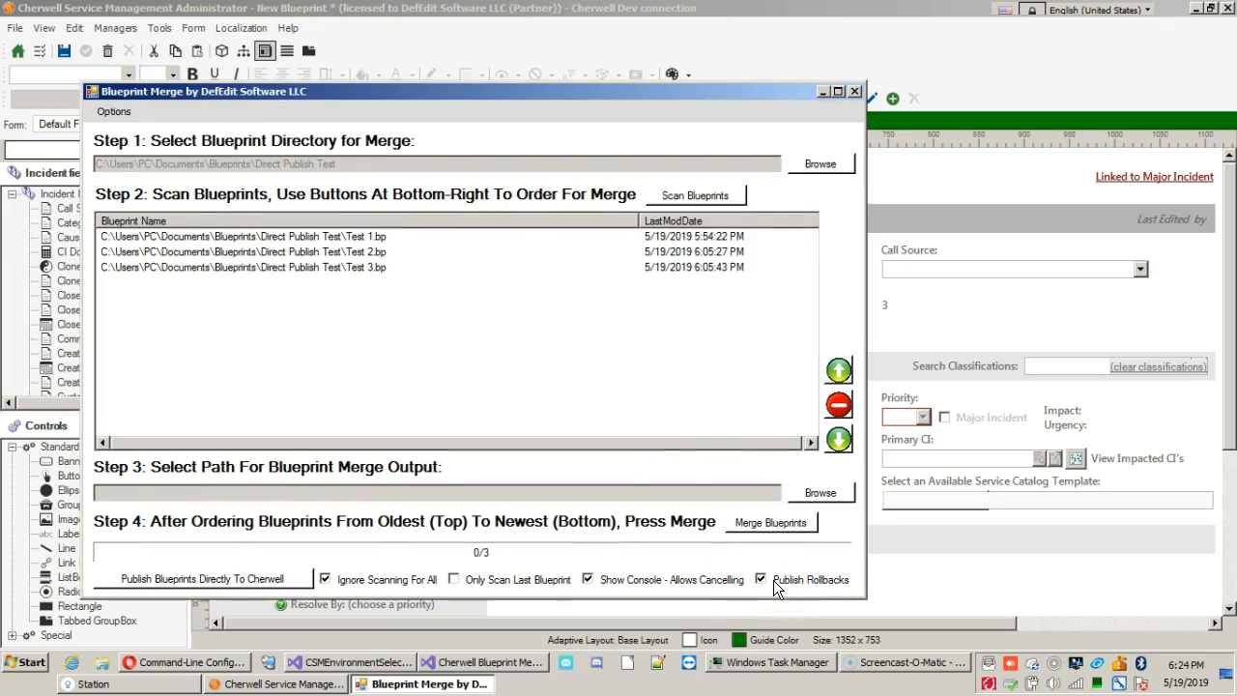
left_click(222, 581)
left_click(160, 174)
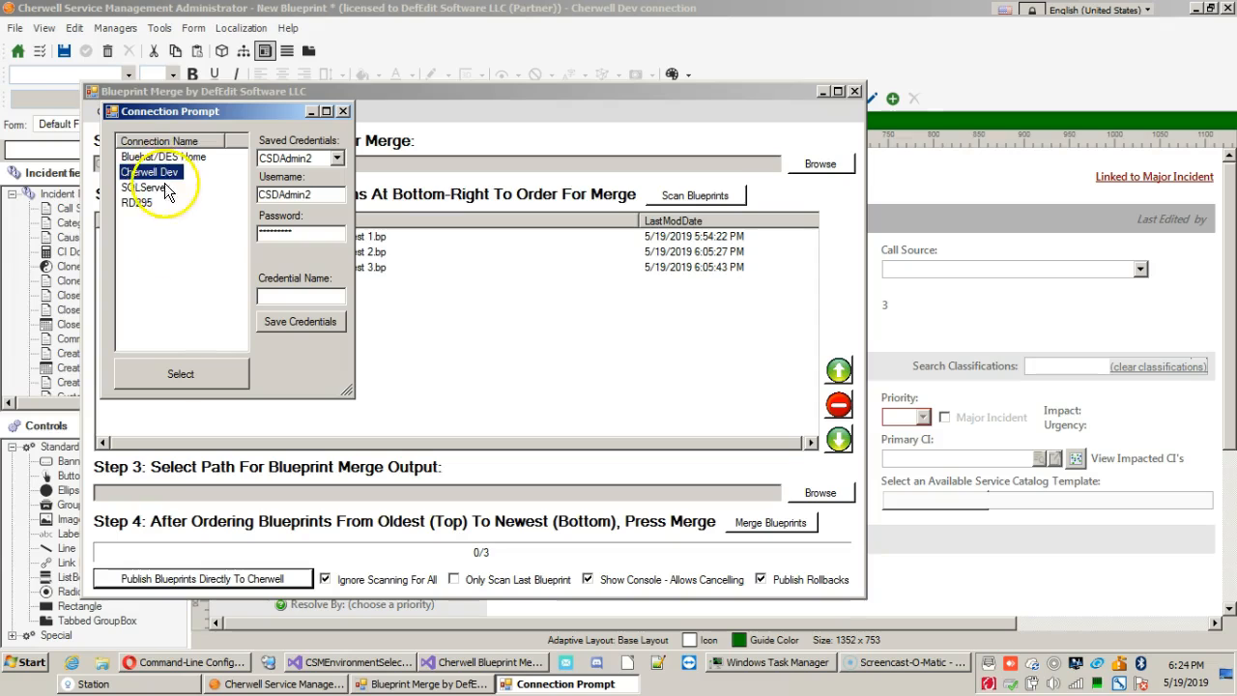
left_click(197, 378)
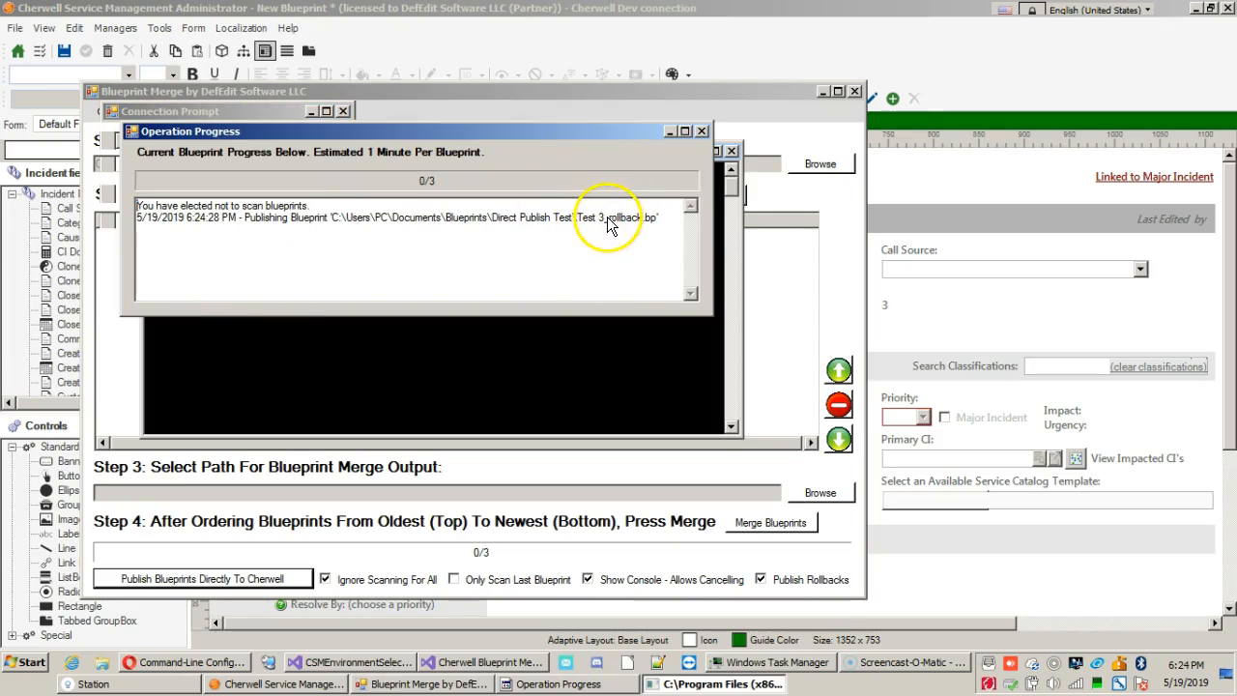
- Cancel the rollback publish by closing its console and close the progress window
left_click(731, 151)
left_click(648, 254)
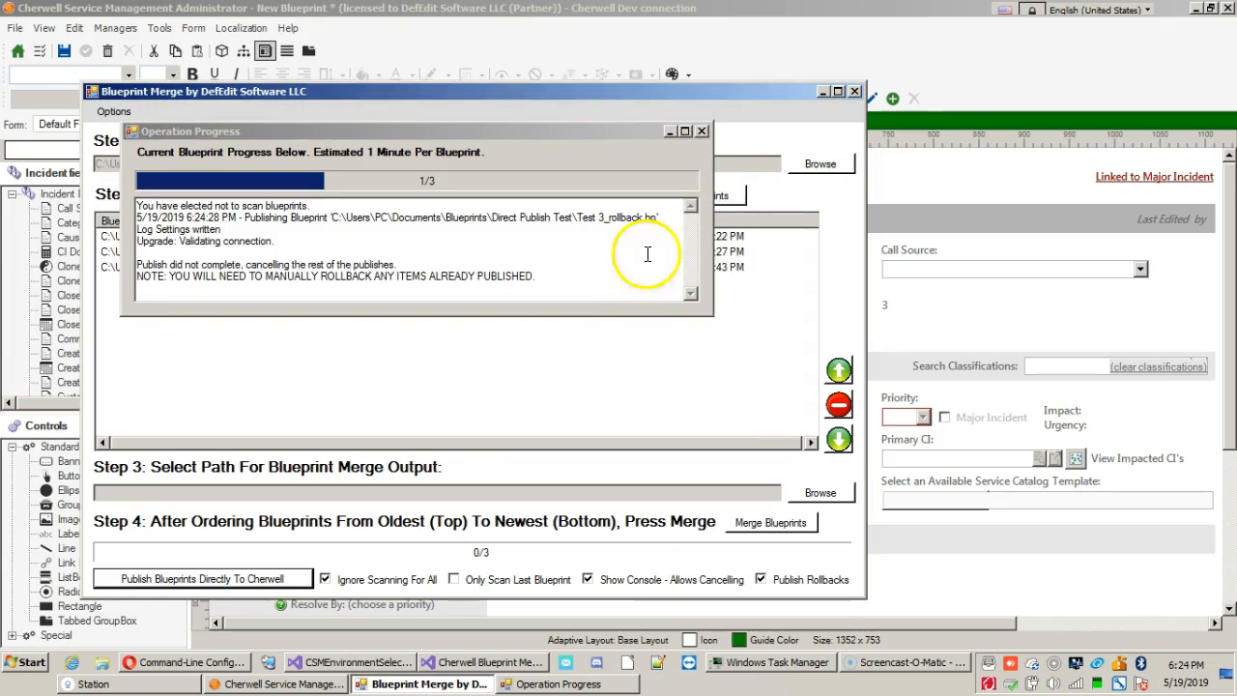
left_click(702, 131)
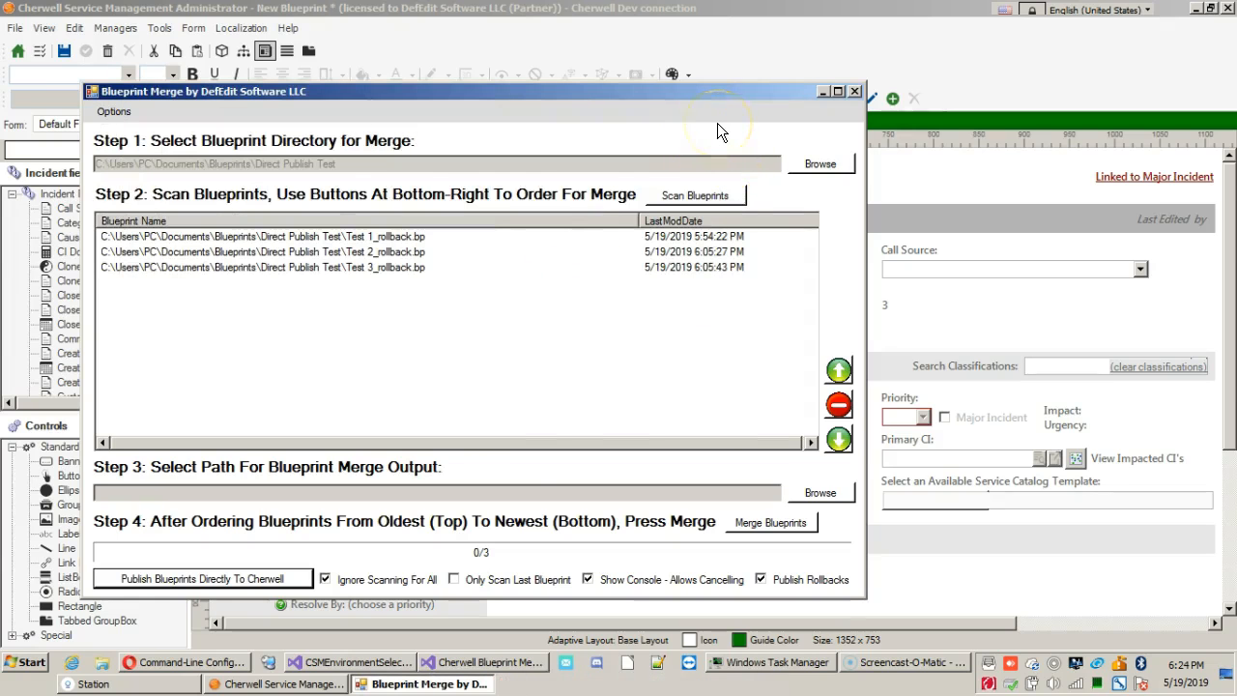
- Close the Blueprint Merge window and return to the Incident form in Cherwell Service Manager
left_click(853, 93)
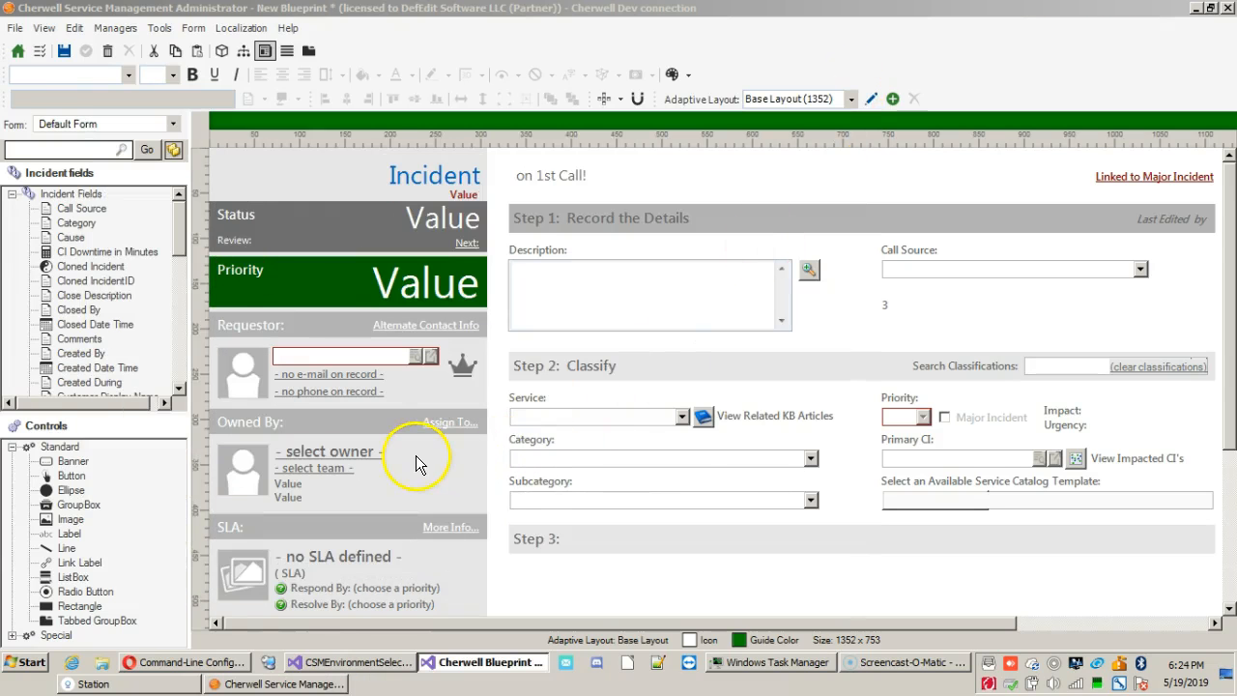
left_click(471, 665)
left_click(466, 671)
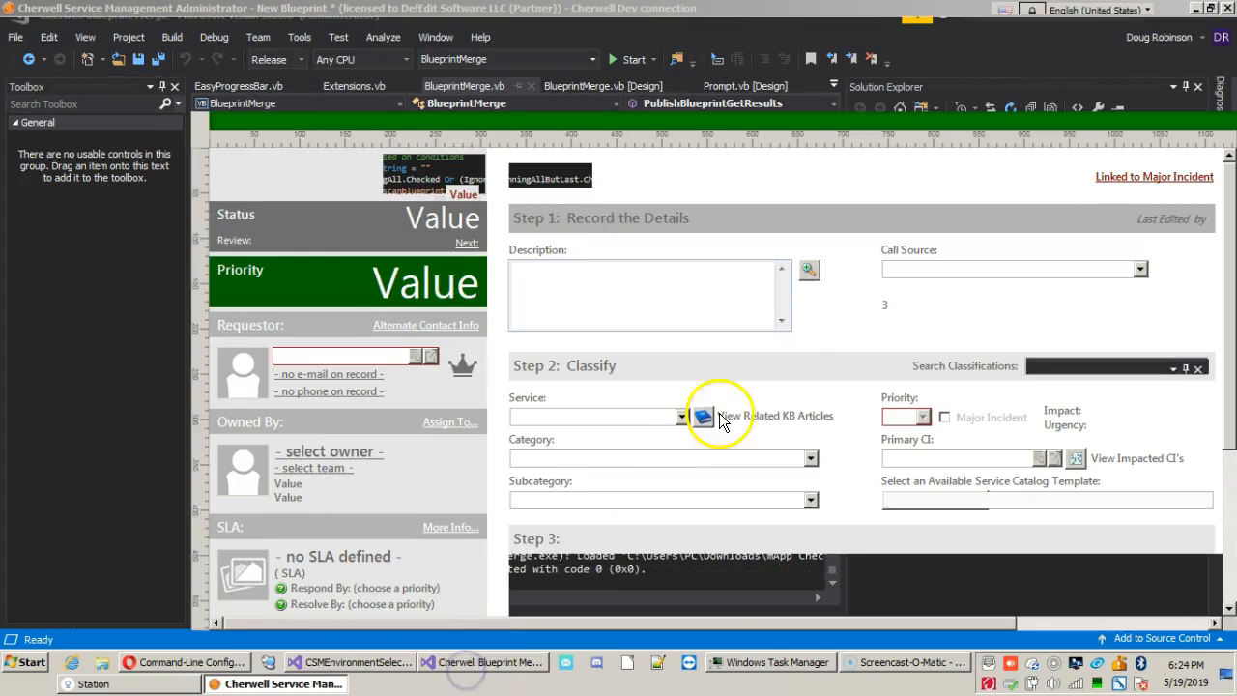
left_click(852, 315)
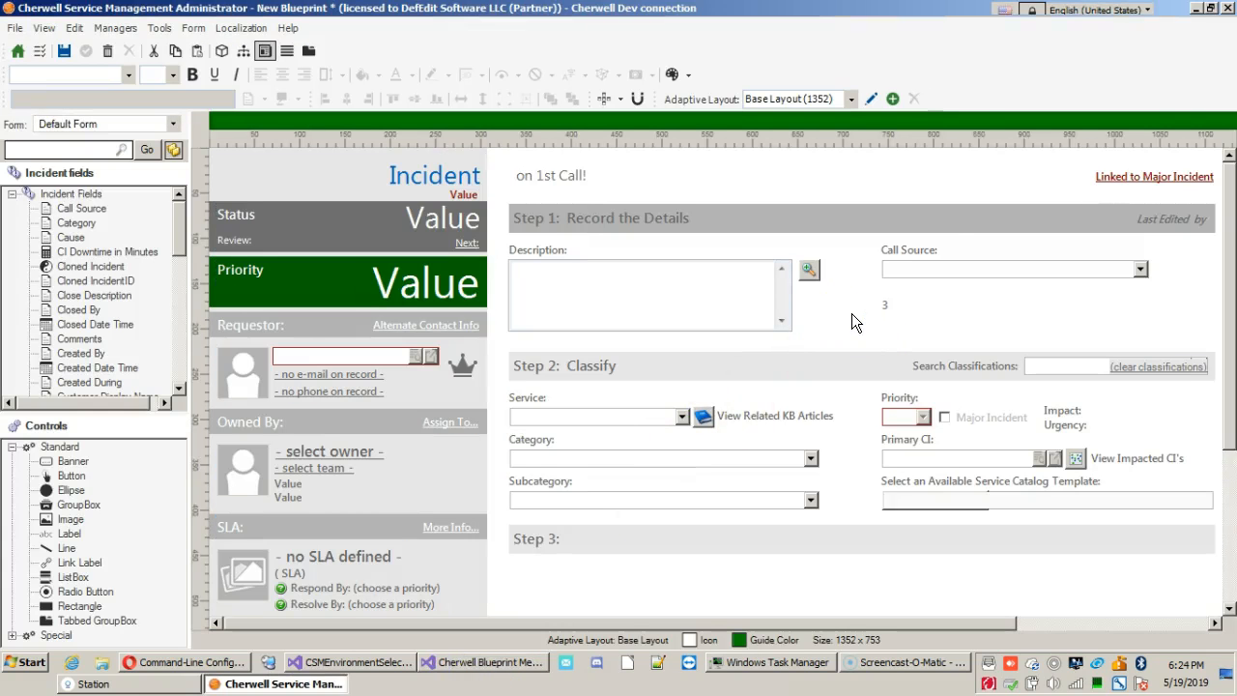